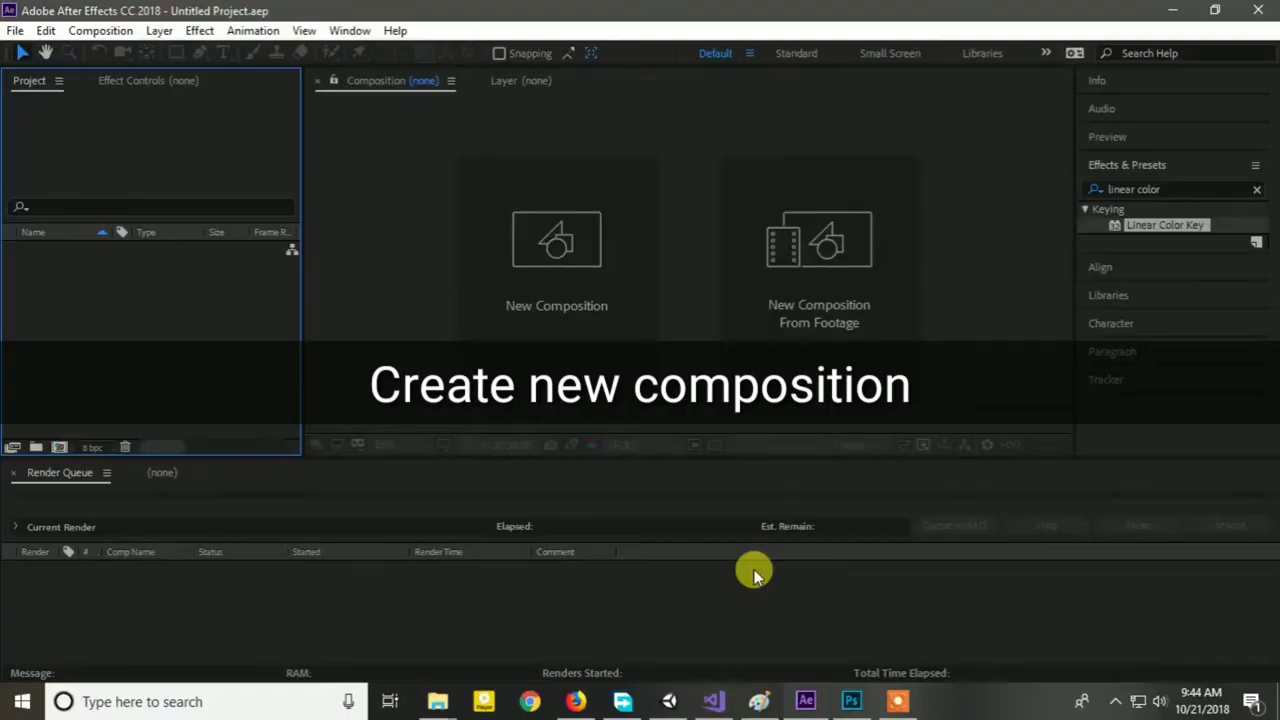
# Step: Create a new composition named "Funny Green Effect" with the HDV/HDTV 720 25 preset
pyautogui.click(571, 277)
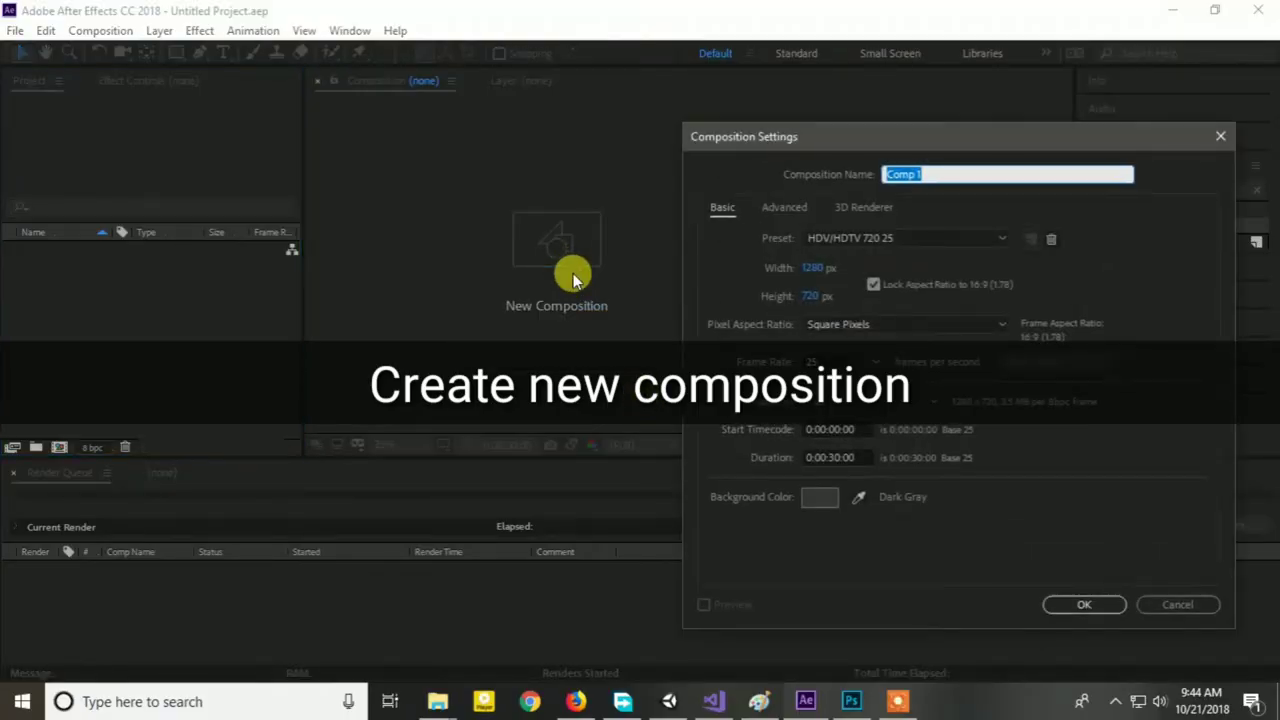
pyautogui.write('Funny Green Effect')
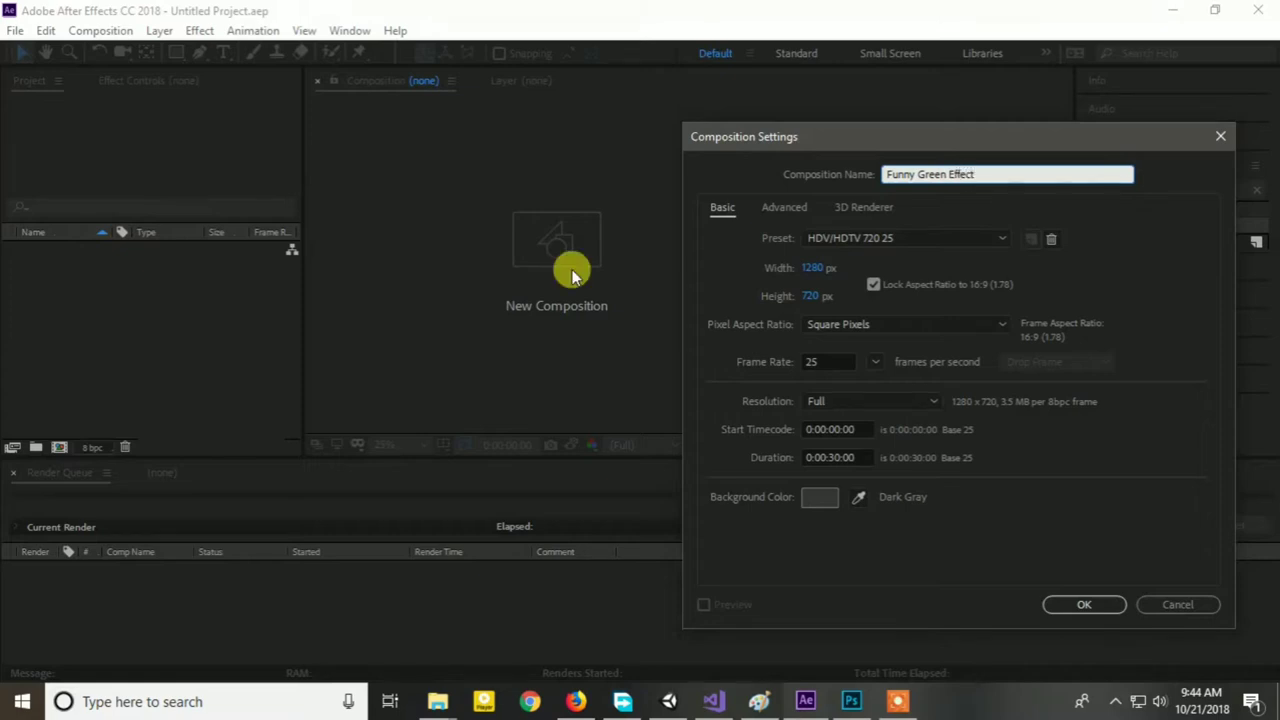
pyautogui.click(1072, 605)
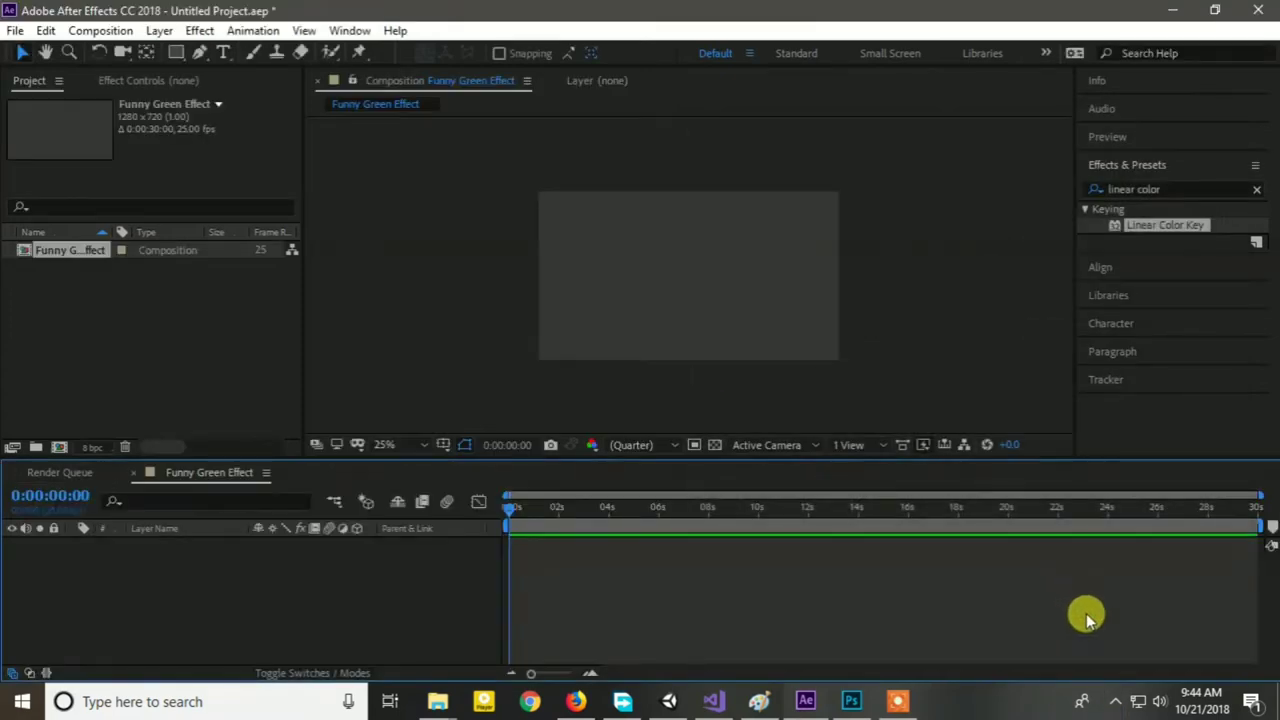
pyautogui.rightClick(183, 289)
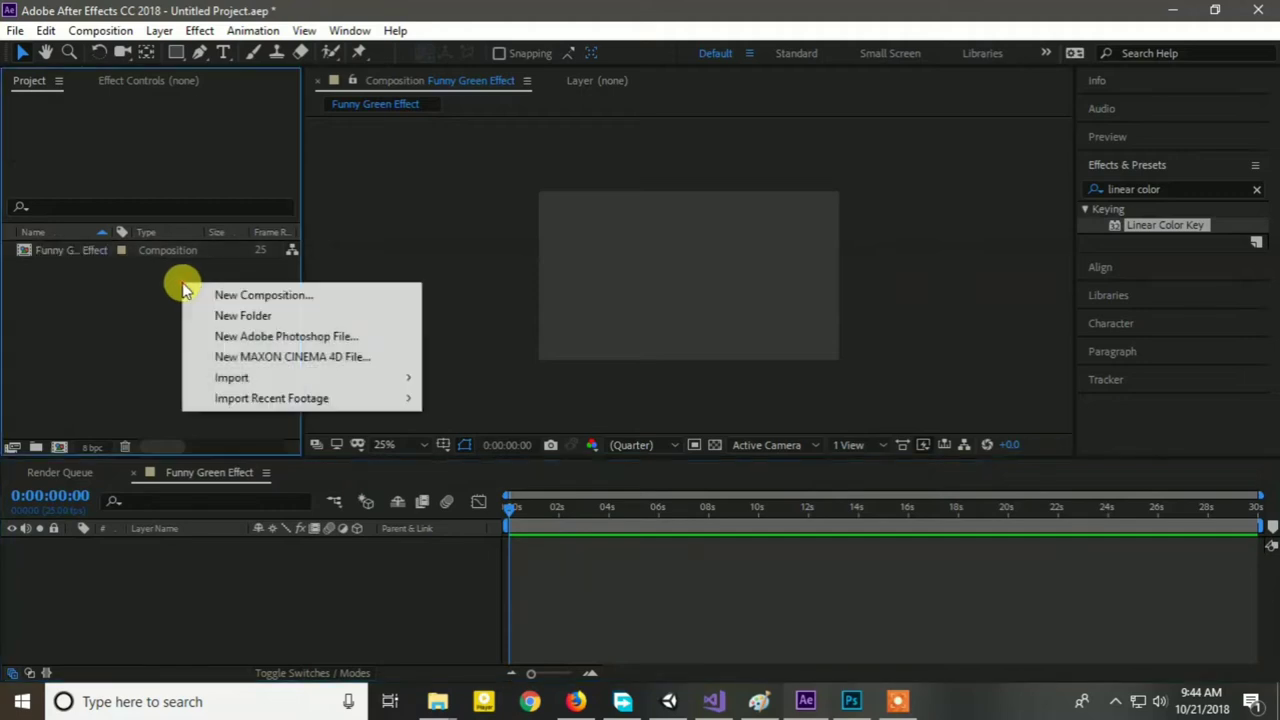
pyautogui.click(255, 378)
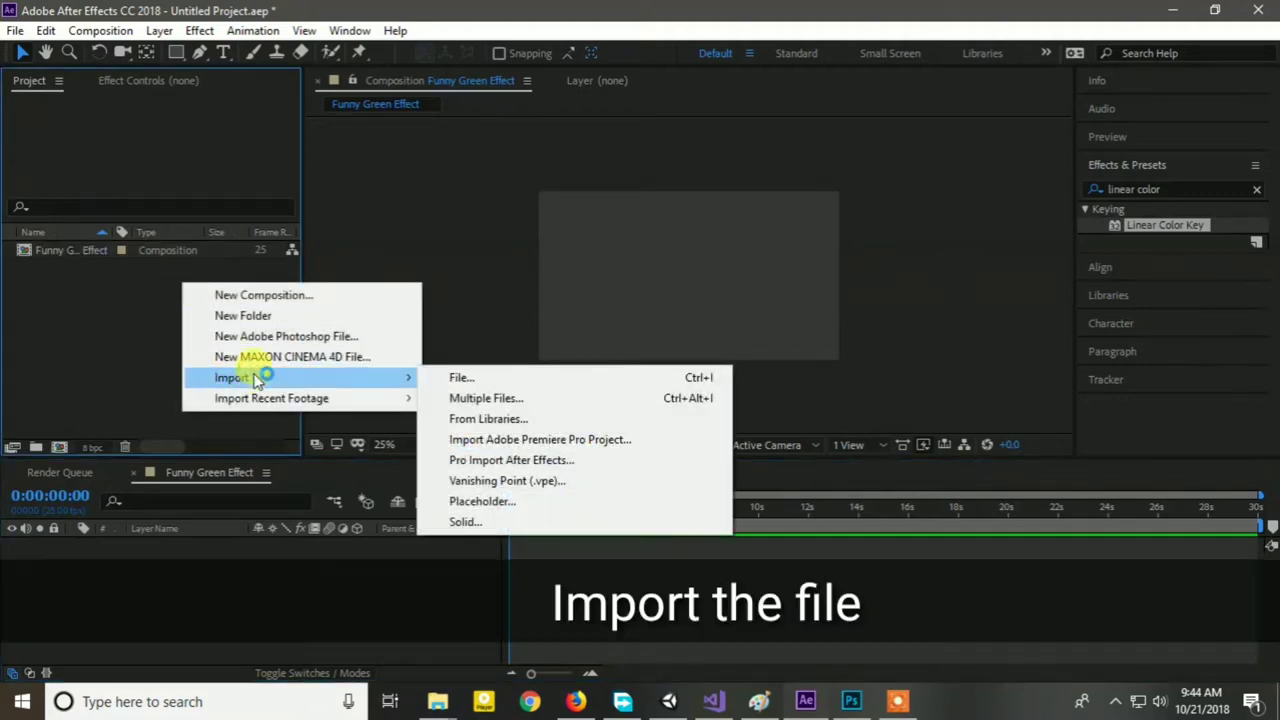
pyautogui.click(270, 550)
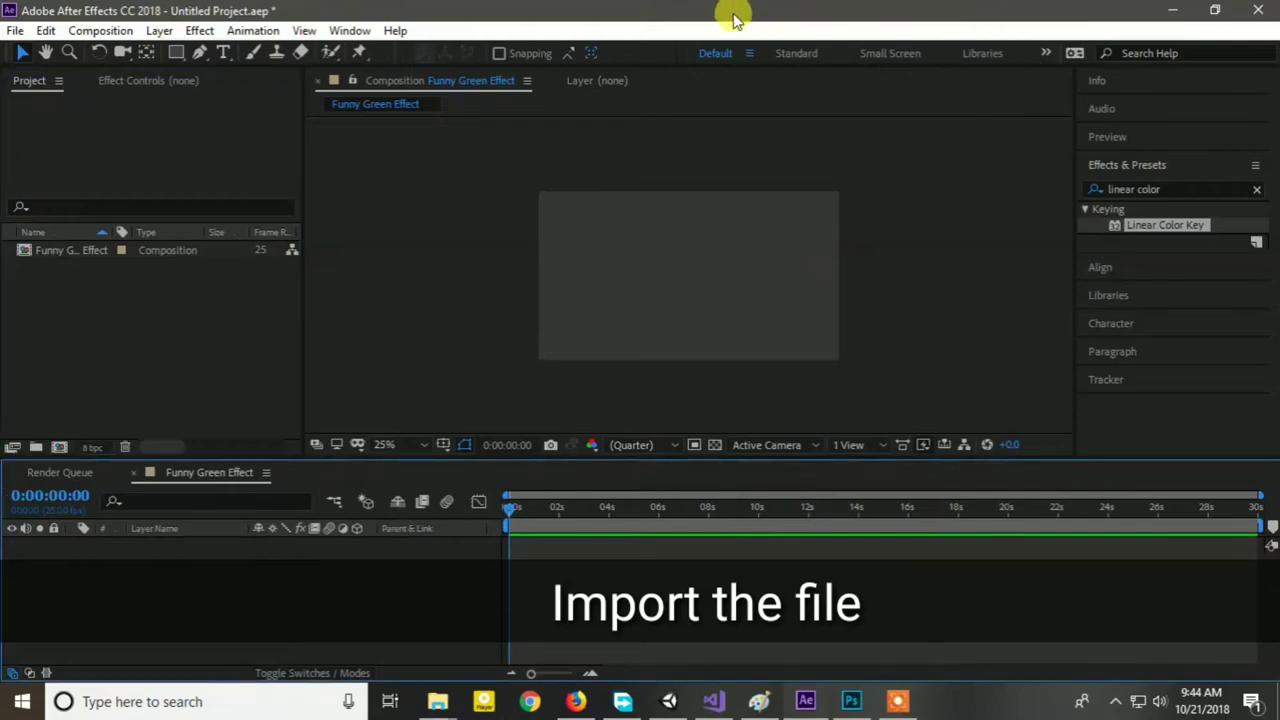
# Step: Import VID_20181019_164647.mp4 and VID_20181021_085759.mp4 from the desktop into the project
pyautogui.moveTo(735, 18); pyautogui.dragTo(1070, 36)
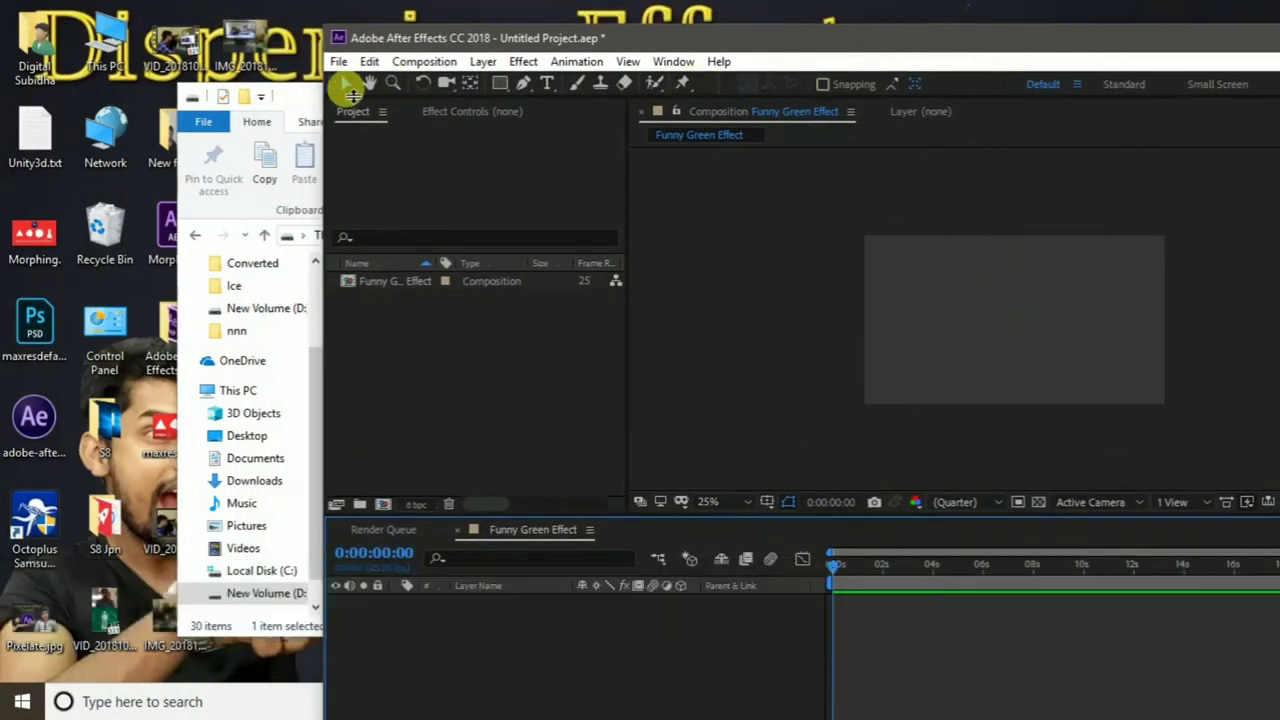
pyautogui.moveTo(297, 92); pyautogui.dragTo(323, 93)
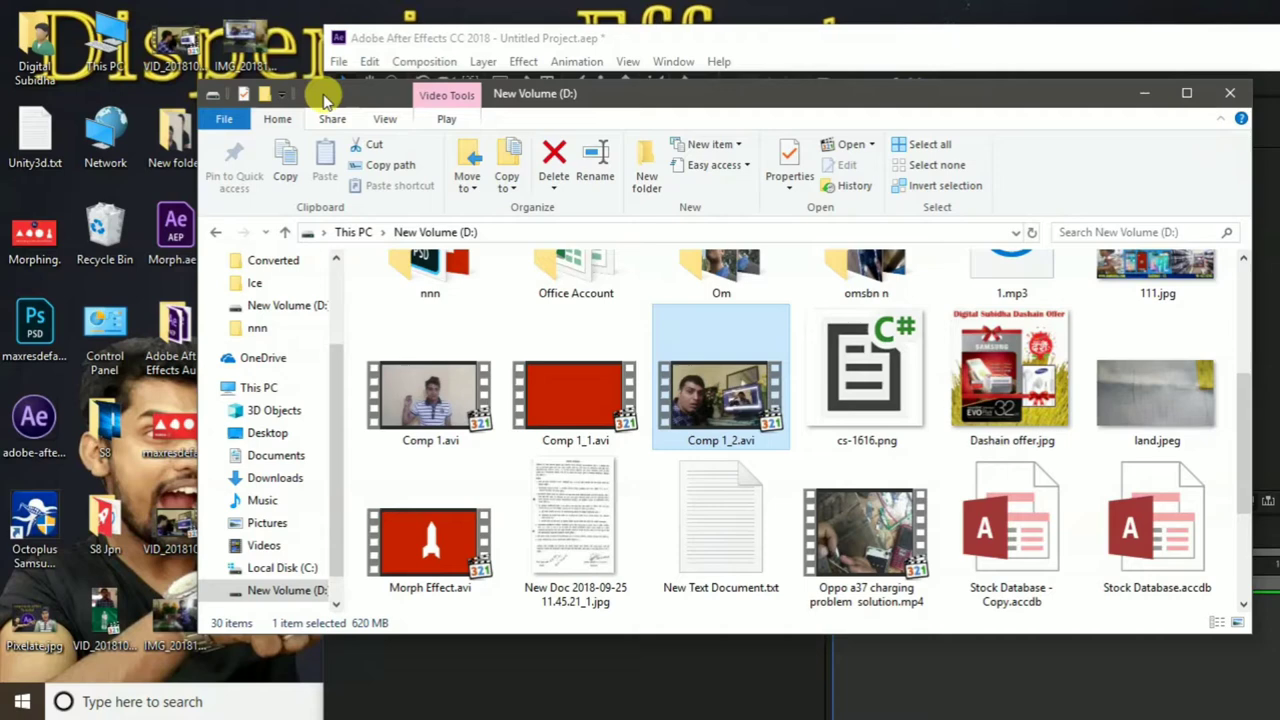
pyautogui.click(1130, 70)
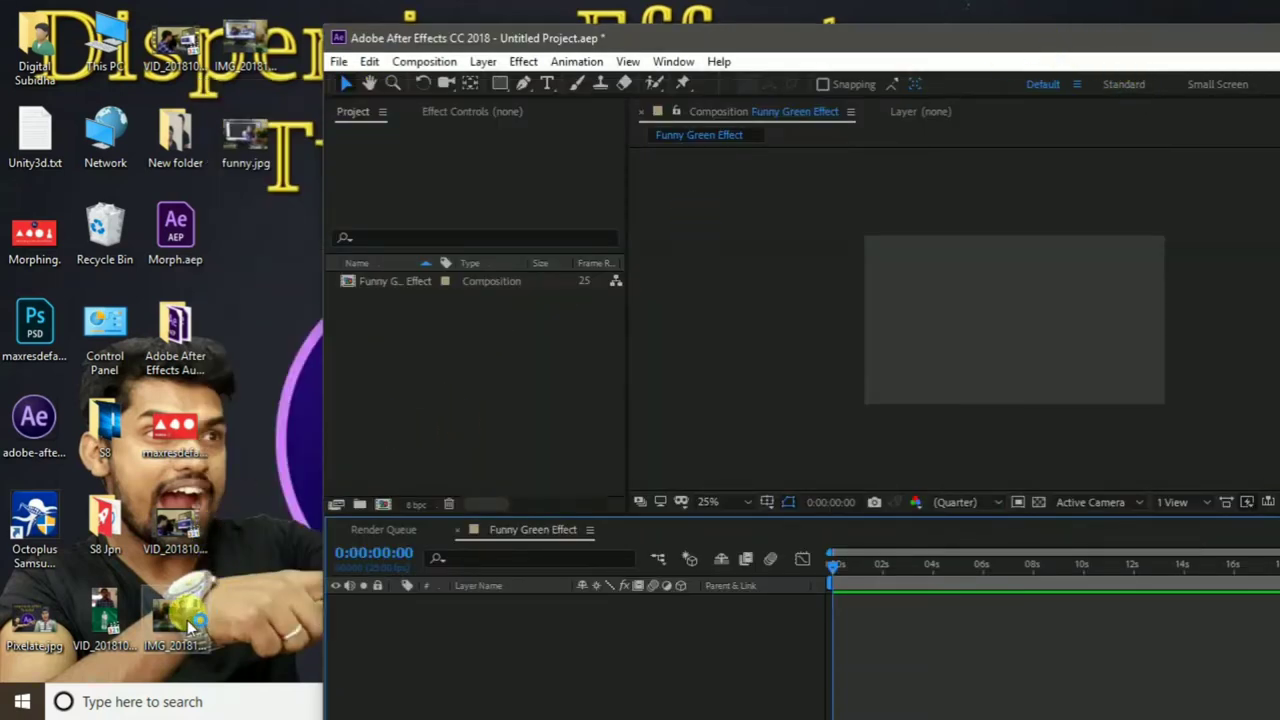
pyautogui.click(105, 612)
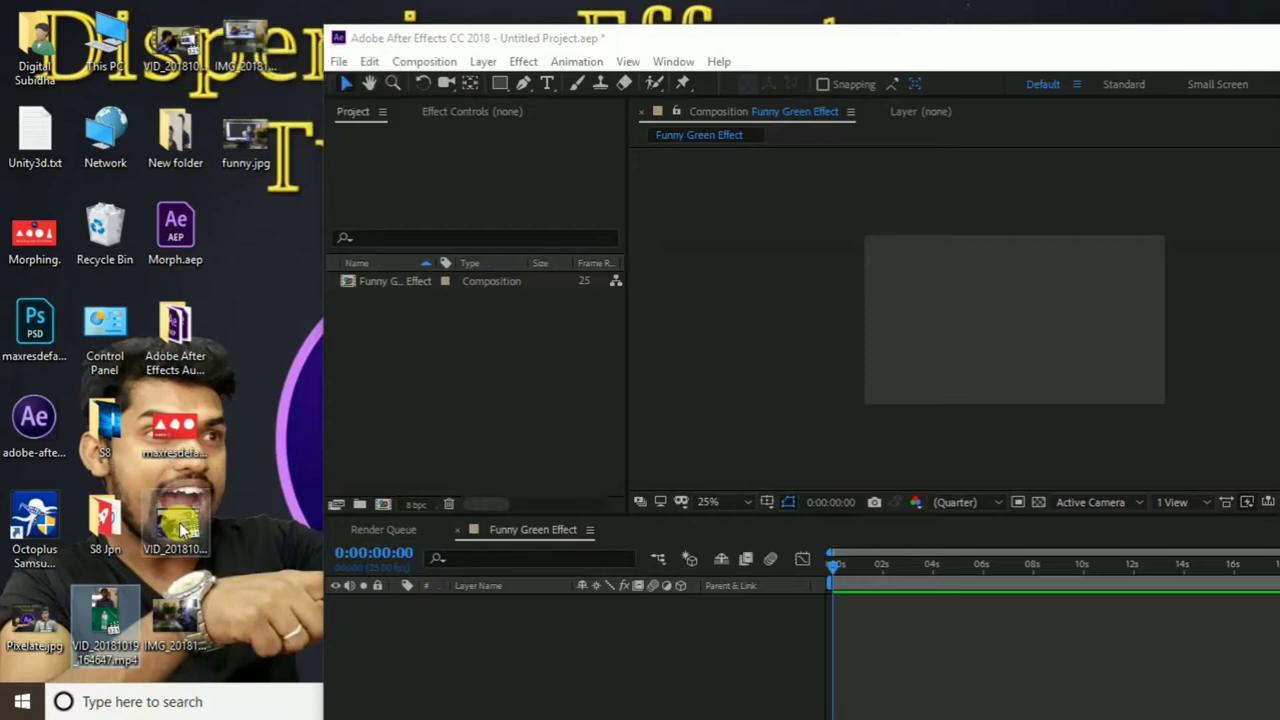
pyautogui.moveTo(182, 530); pyautogui.dragTo(420, 320)
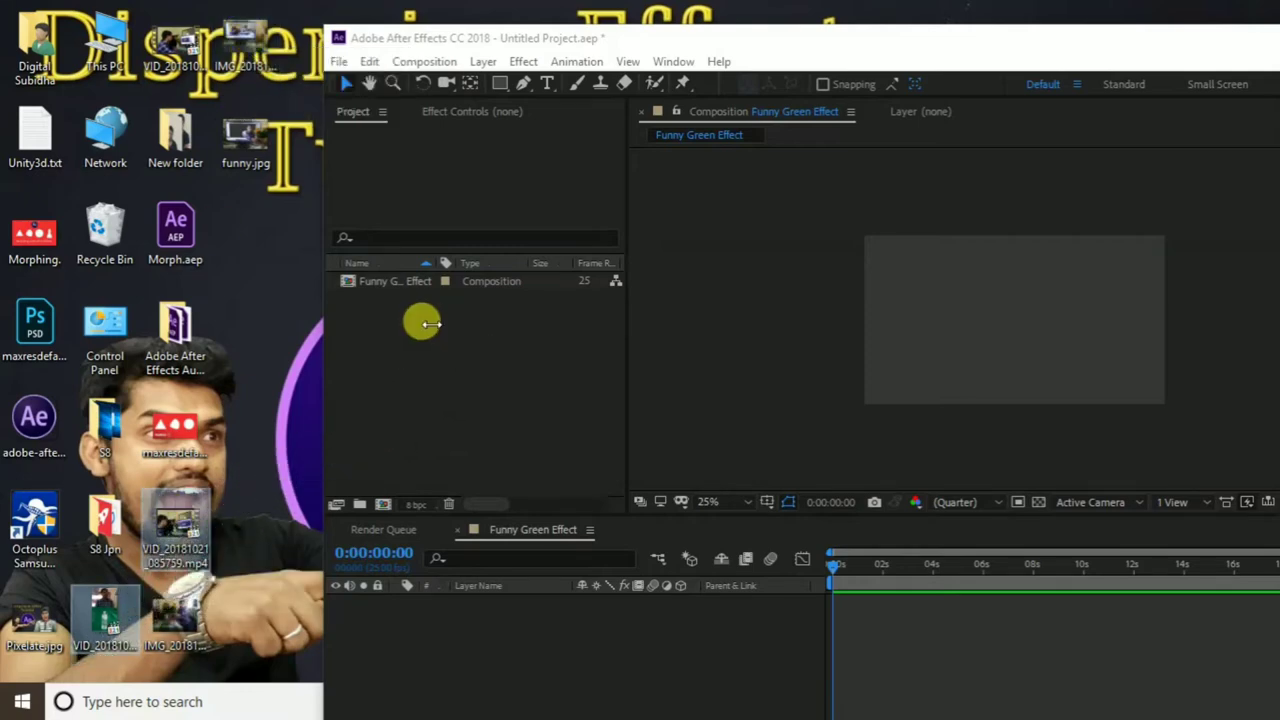
pyautogui.click(800, 28)
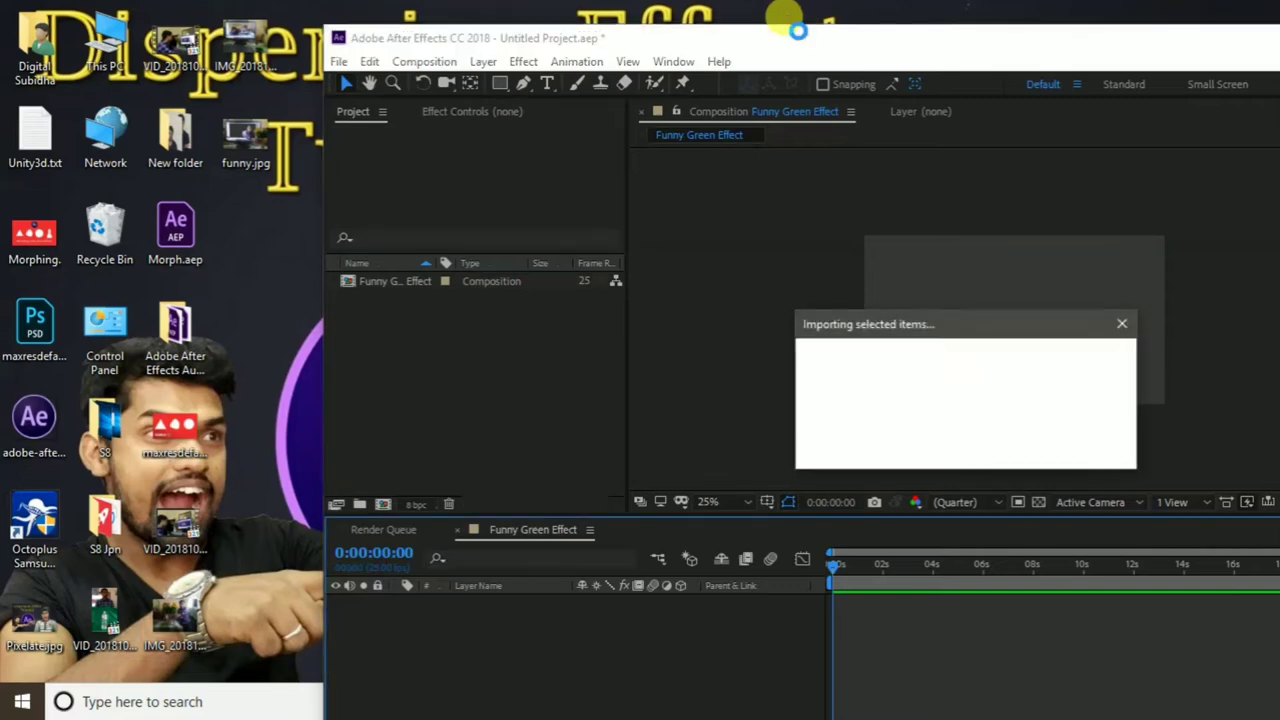
pyautogui.moveTo(800, 30); pyautogui.dragTo(491, 8)
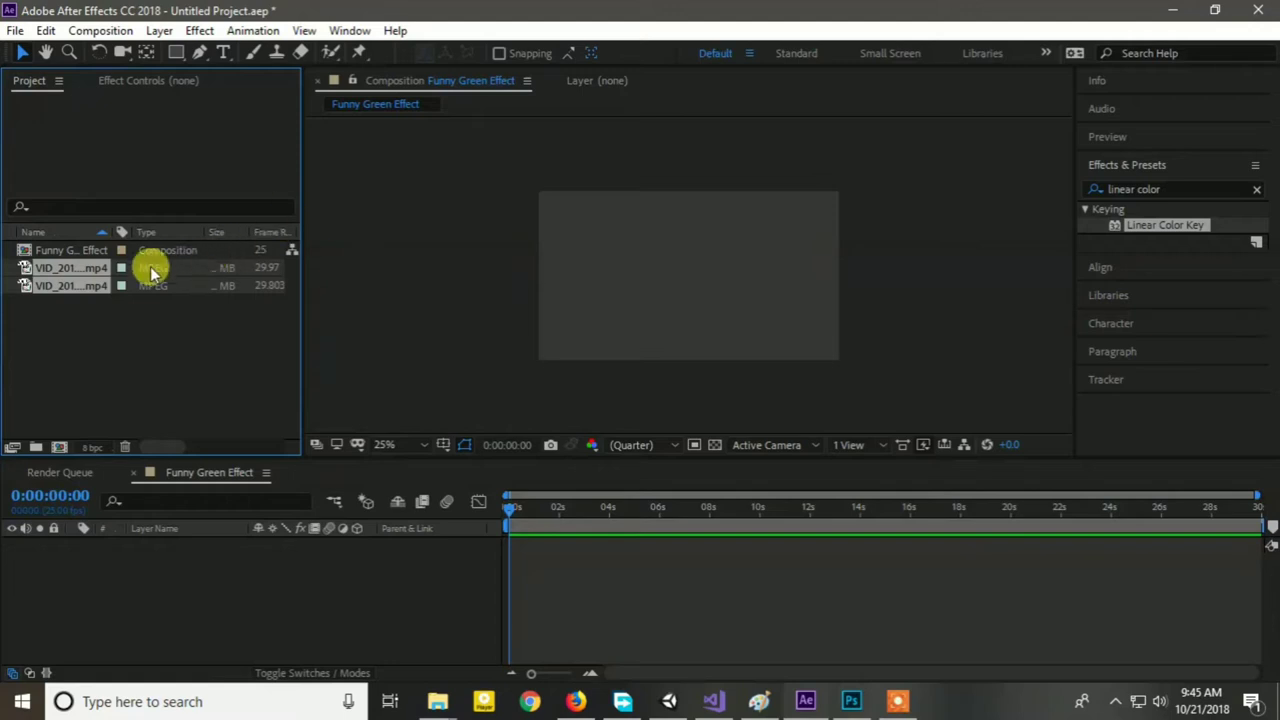
# Step: Add both imported clips to the composition, with the green-cloth video VID_20181019_164647.mp4 above VID_20181021_085759.mp4
pyautogui.click(59, 318)
pyautogui.click(66, 268)
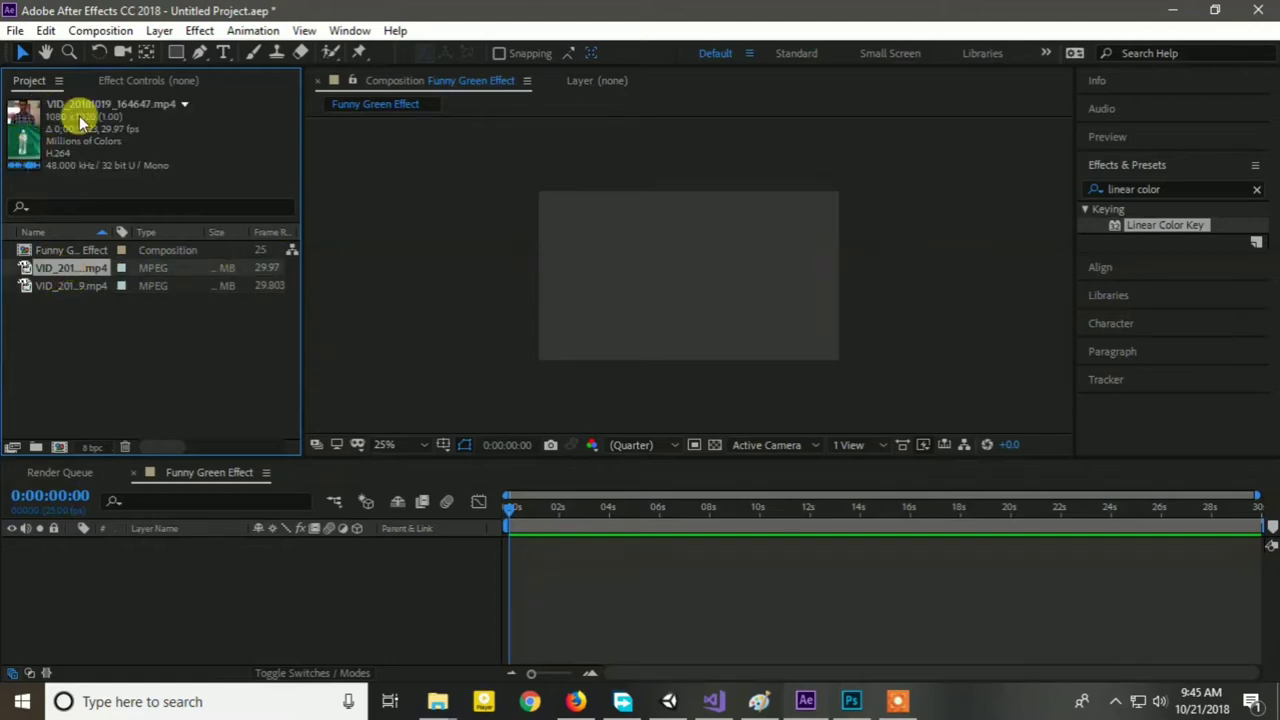
pyautogui.click(78, 288)
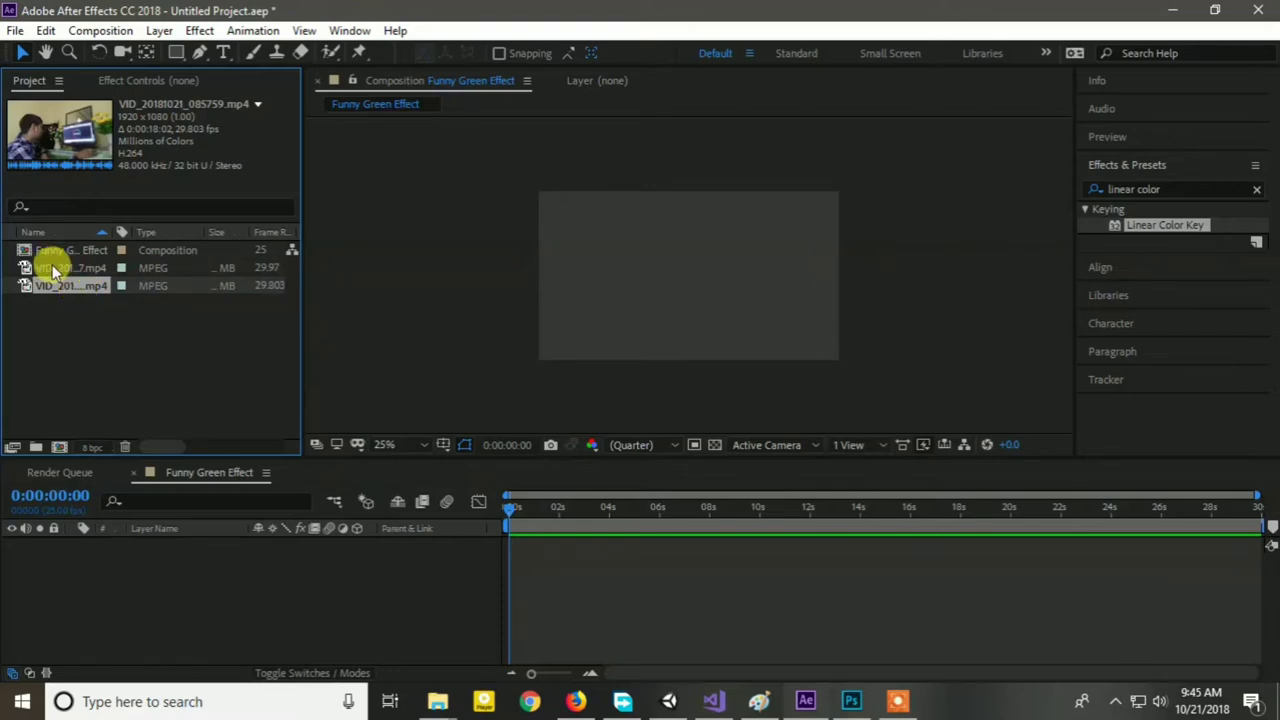
pyautogui.click(52, 267)
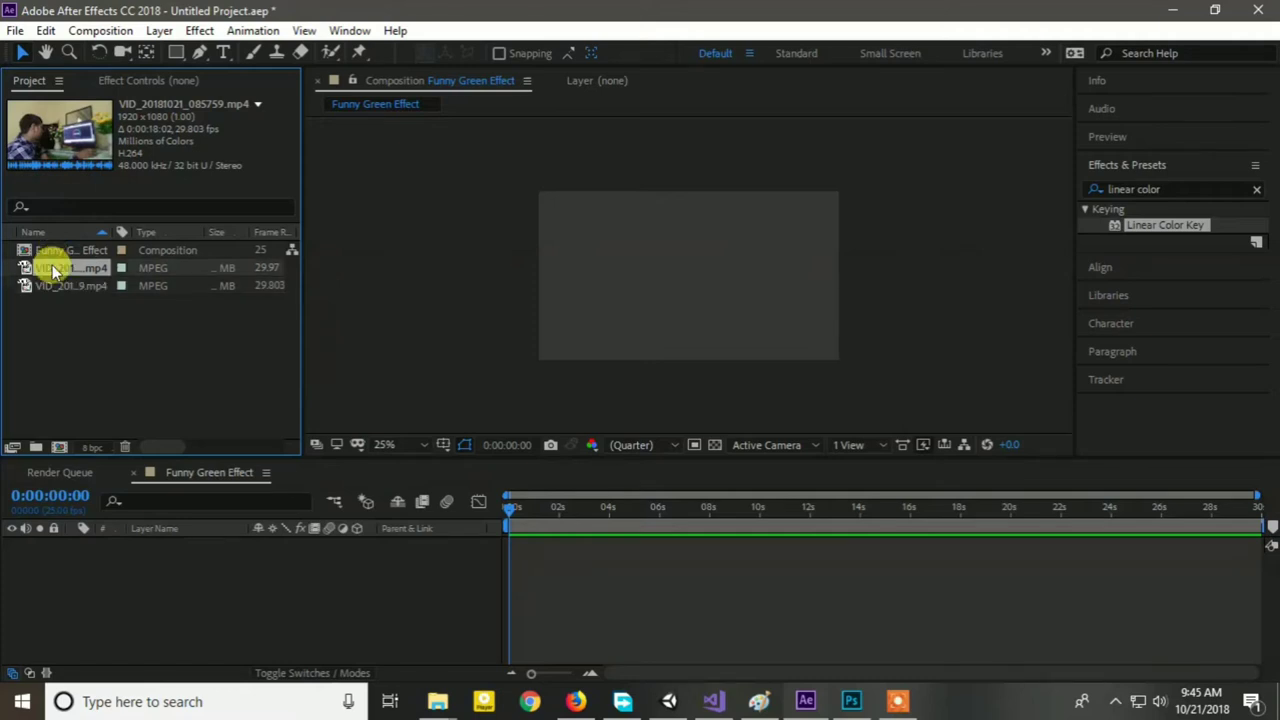
pyautogui.moveTo(52, 265); pyautogui.dragTo(157, 577)
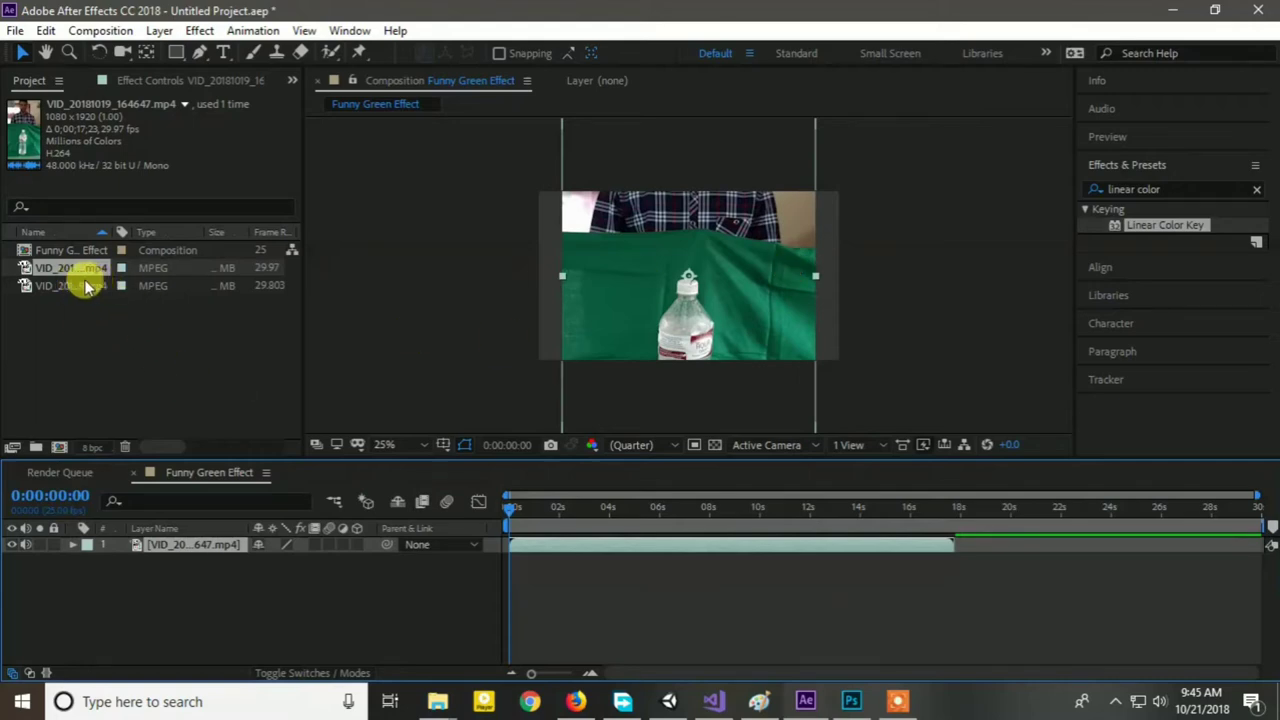
pyautogui.moveTo(84, 285); pyautogui.dragTo(208, 595)
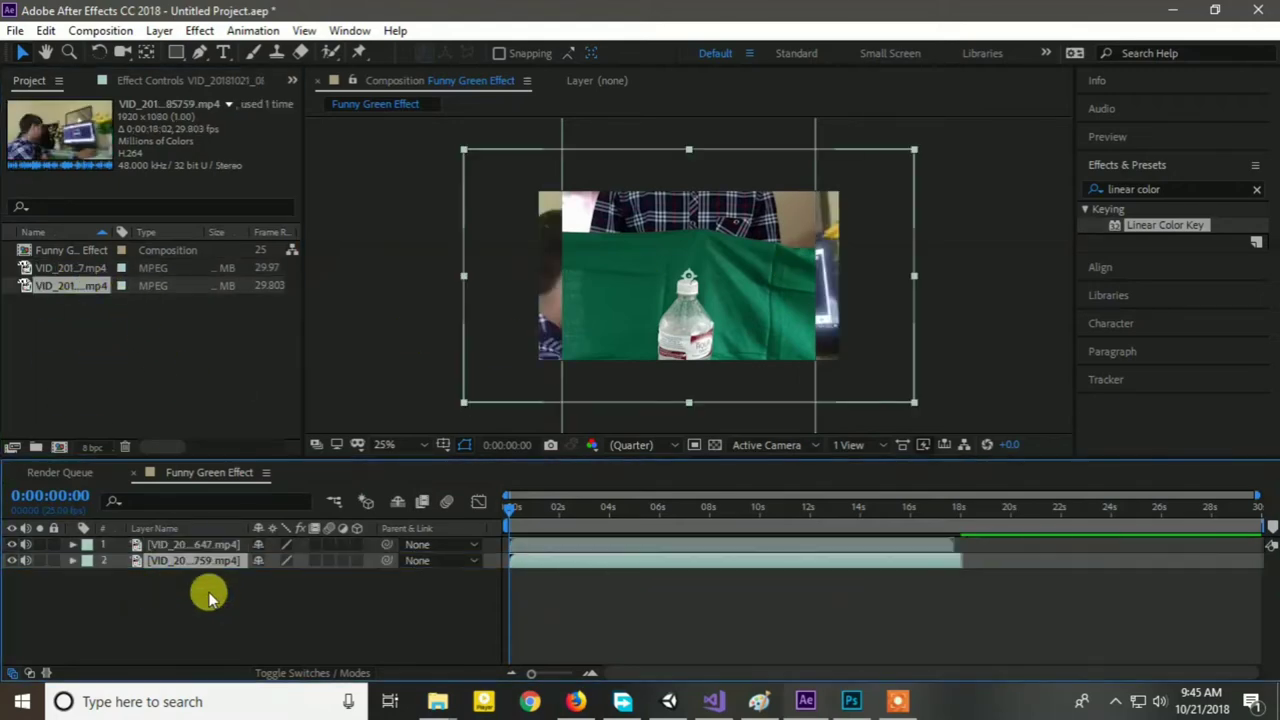
# Step: Scale down both video layers so the green-cloth clip fits the frame height and the background clip fills the composition frame
pyautogui.click(645, 195)
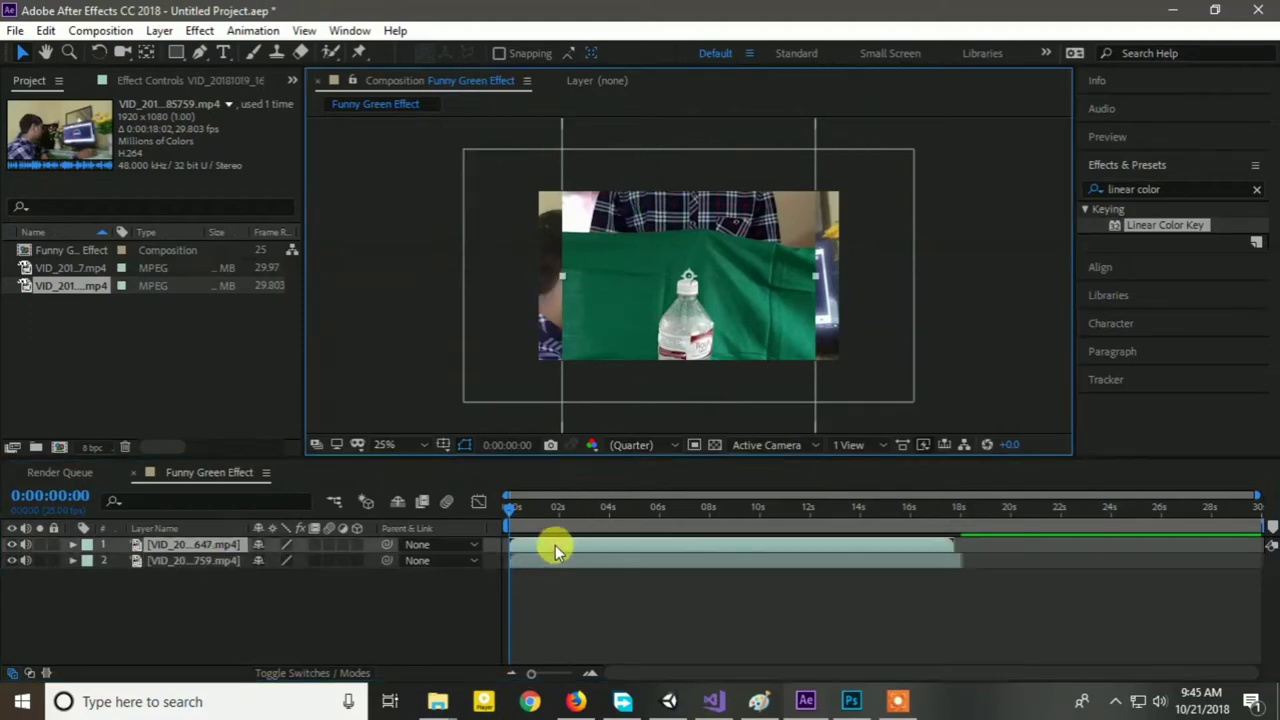
pyautogui.press(',')
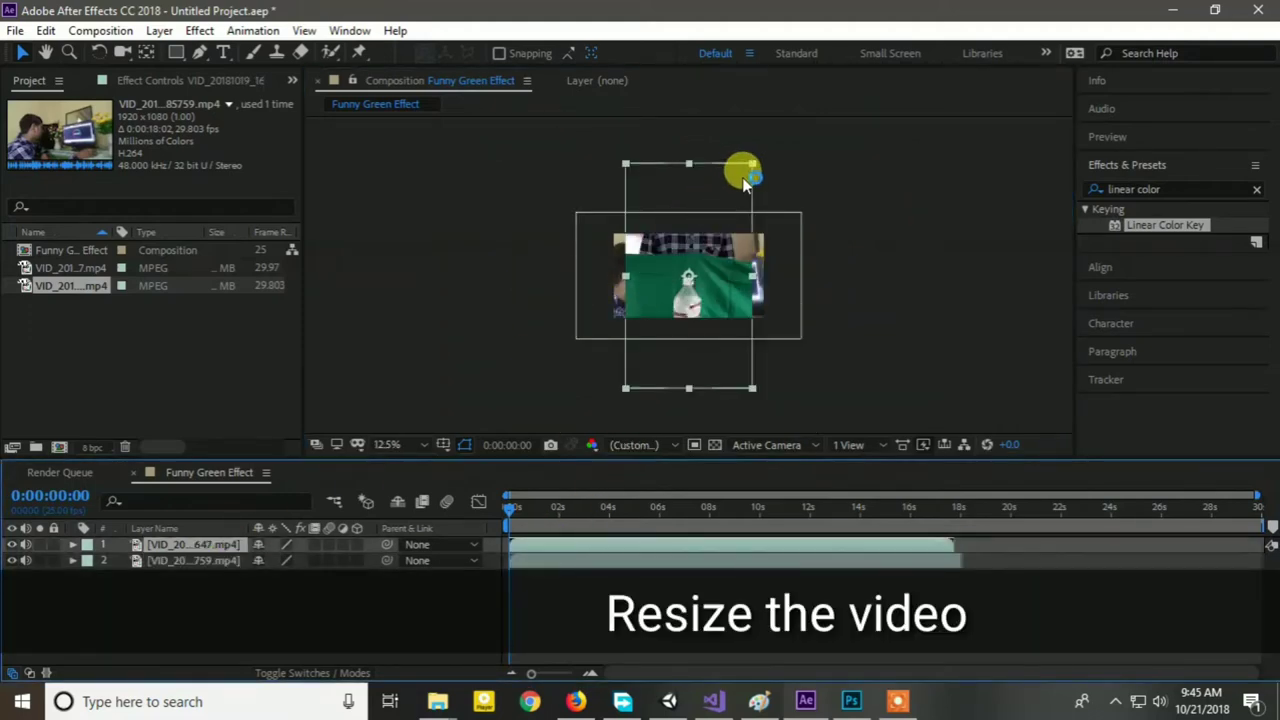
pyautogui.moveTo(753, 166); pyautogui.dragTo(719, 233)
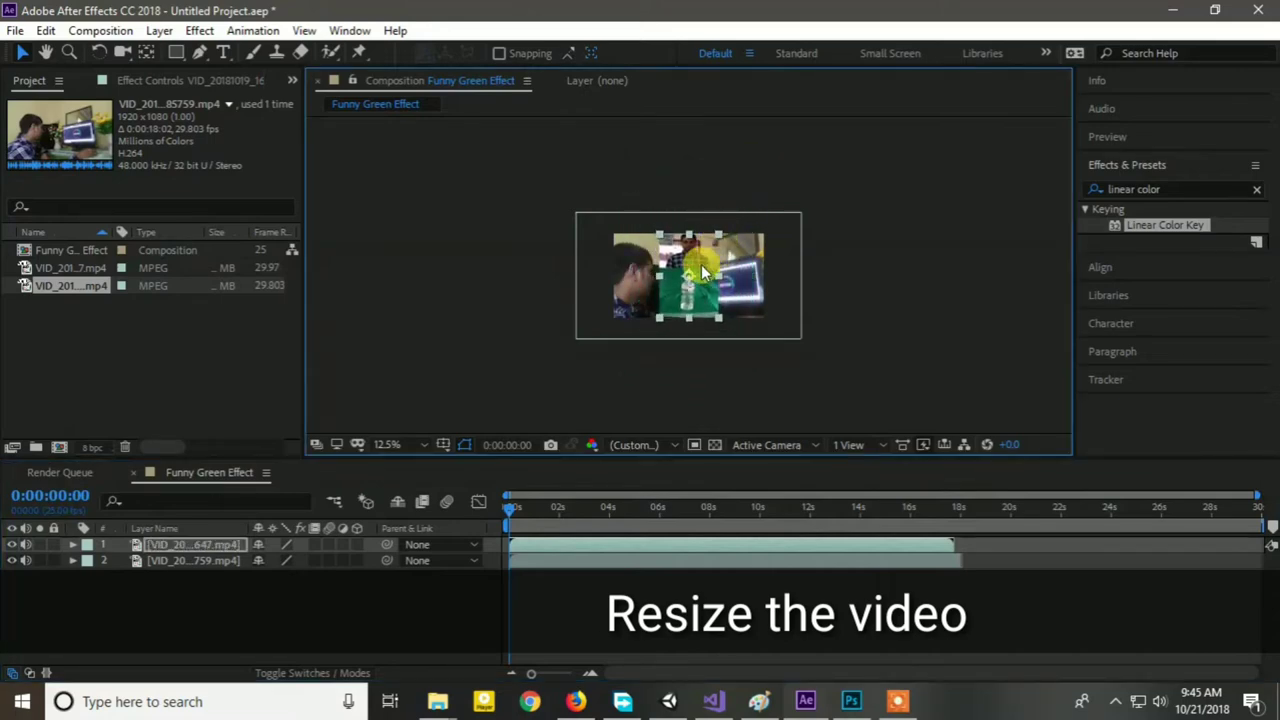
pyautogui.click(768, 222)
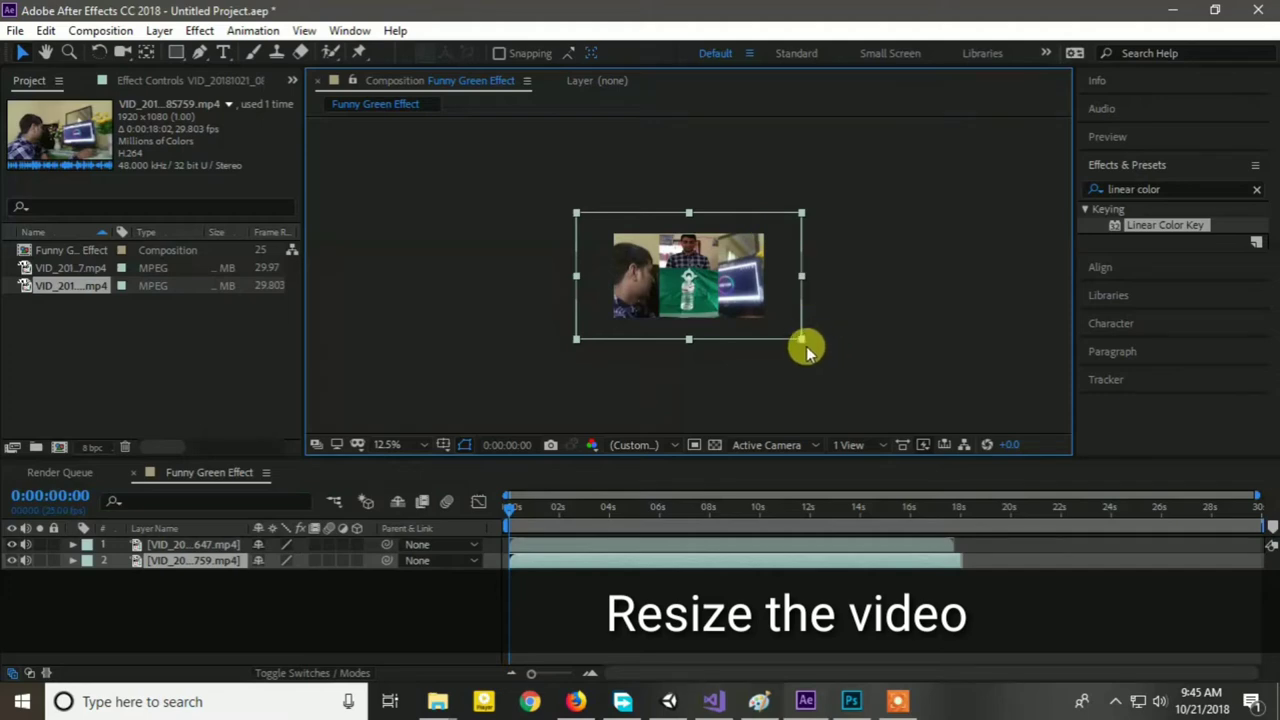
pyautogui.moveTo(801, 340); pyautogui.dragTo(766, 320)
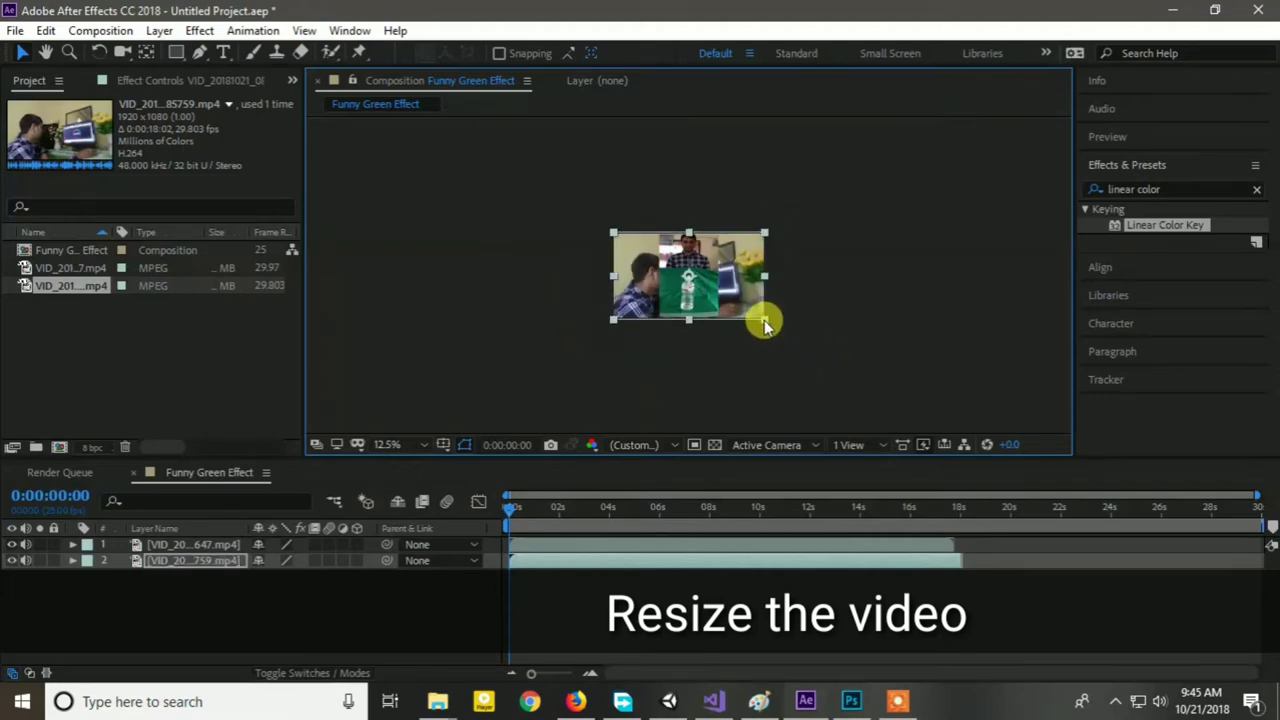
# Step: Shrink the green-cloth clip a little more and position it over the laptop screen in the background video
pyautogui.click(690, 270)
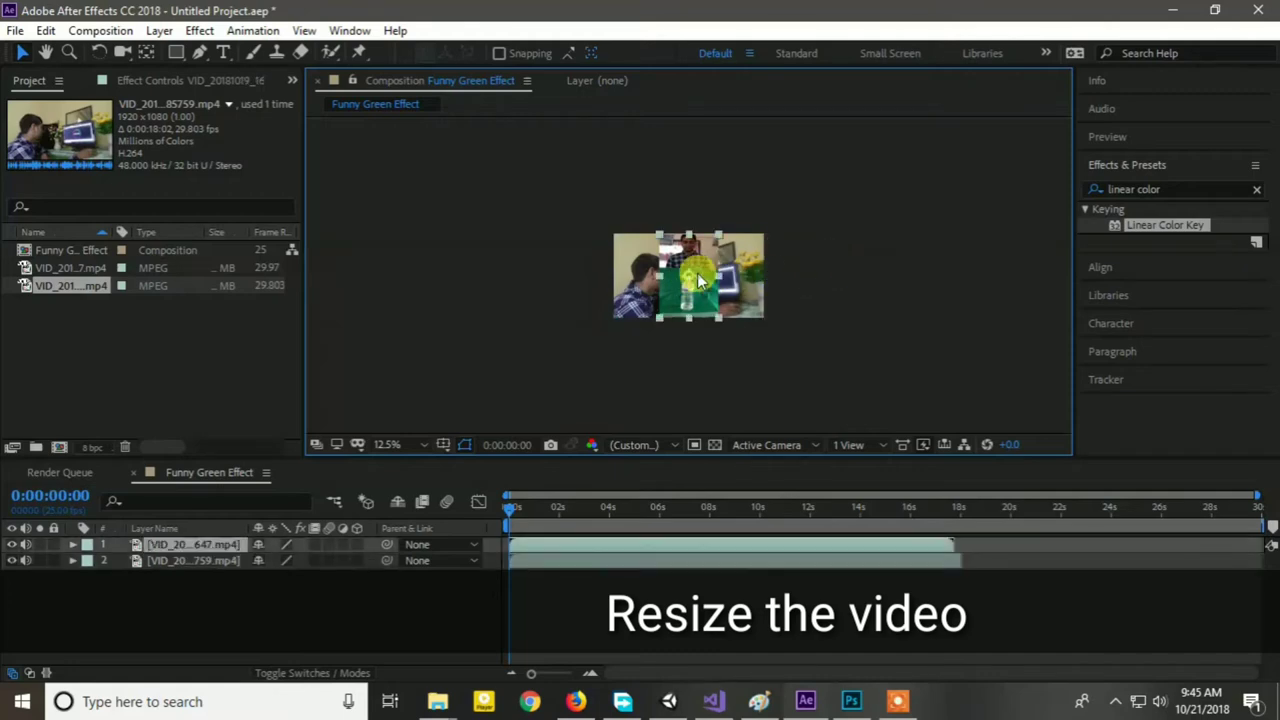
pyautogui.moveTo(693, 258)
pyautogui.mouseDown()
pyautogui.moveTo(677, 230)
pyautogui.moveTo(682, 252)
pyautogui.mouseUp()
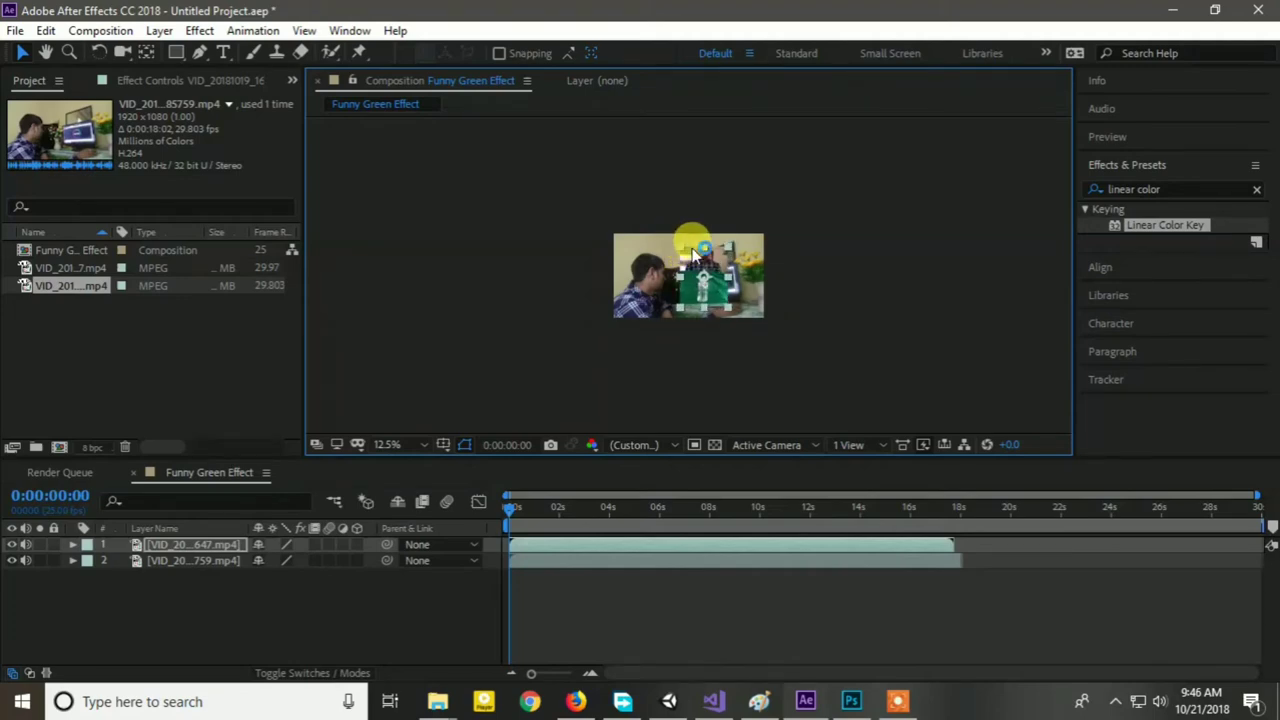
# Step: Apply the Linear Color Key effect to the green-cloth video layer
pyautogui.click(1138, 166)
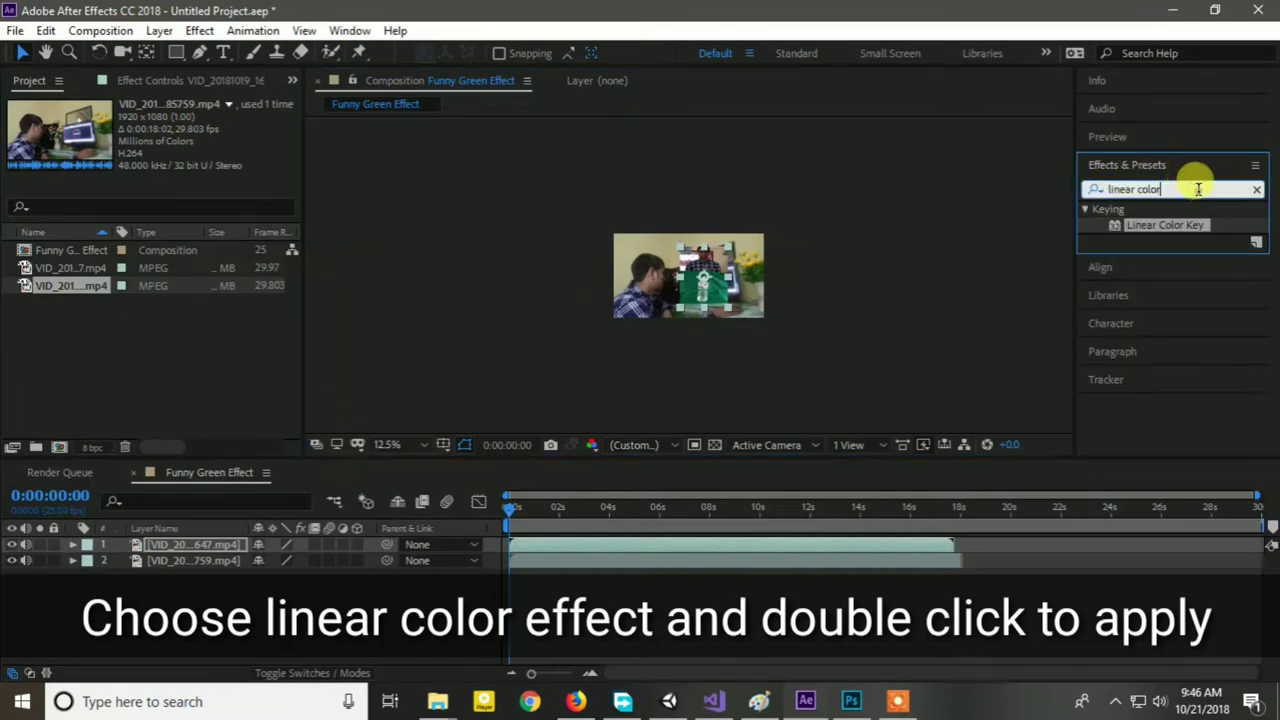
pyautogui.moveTo(1195, 189); pyautogui.dragTo(1072, 190)
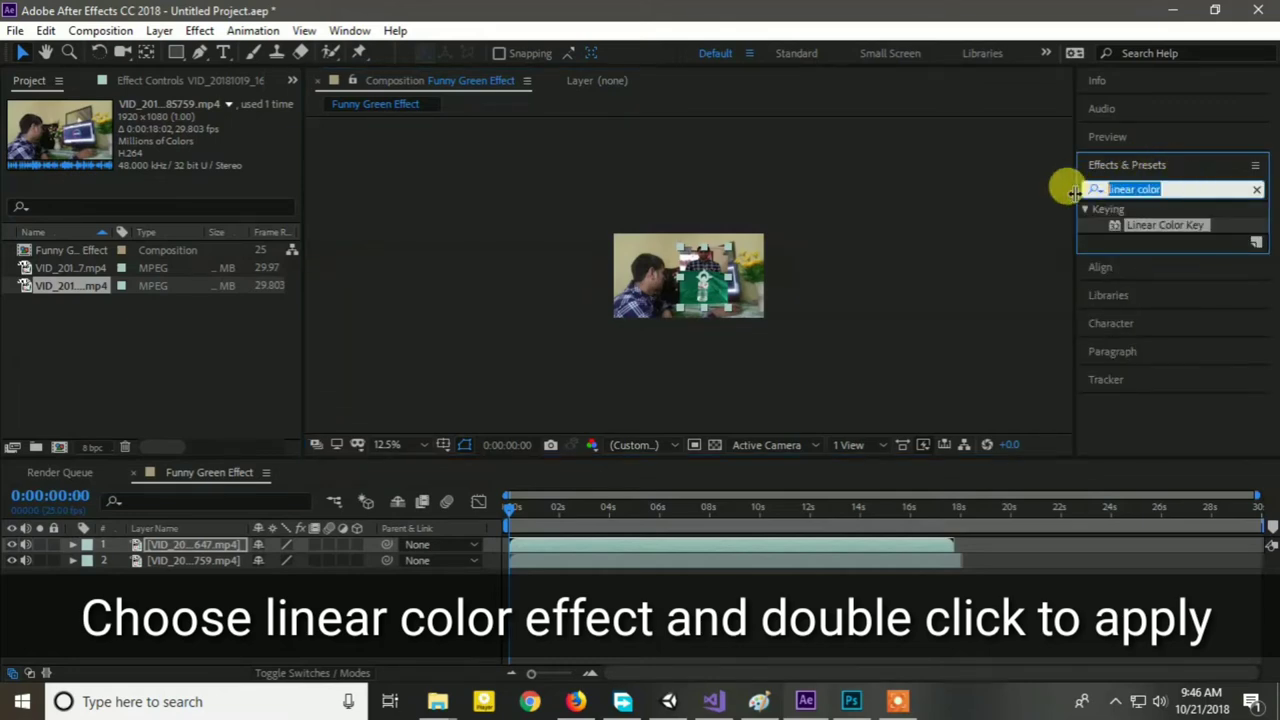
pyautogui.click(1152, 228)
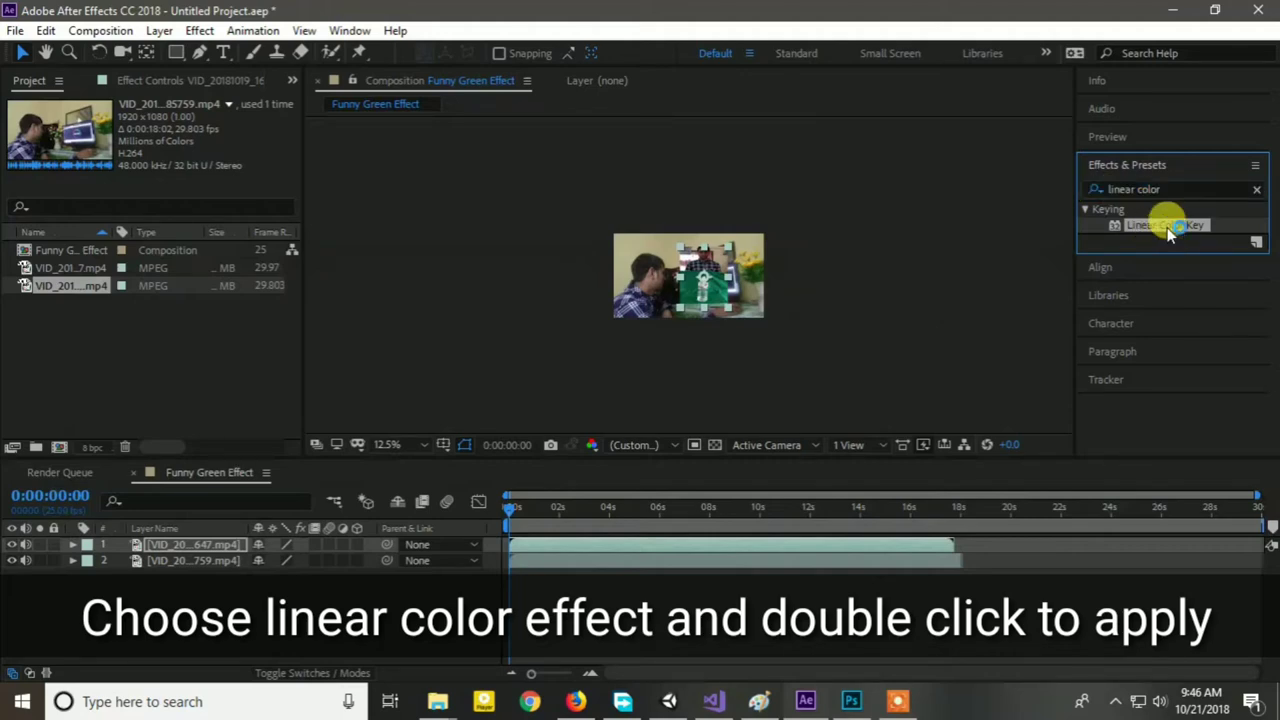
pyautogui.moveTo(1167, 232)
pyautogui.mouseDown()
pyautogui.moveTo(1066, 206)
pyautogui.moveTo(1149, 214)
pyautogui.moveTo(1160, 233)
pyautogui.mouseUp()
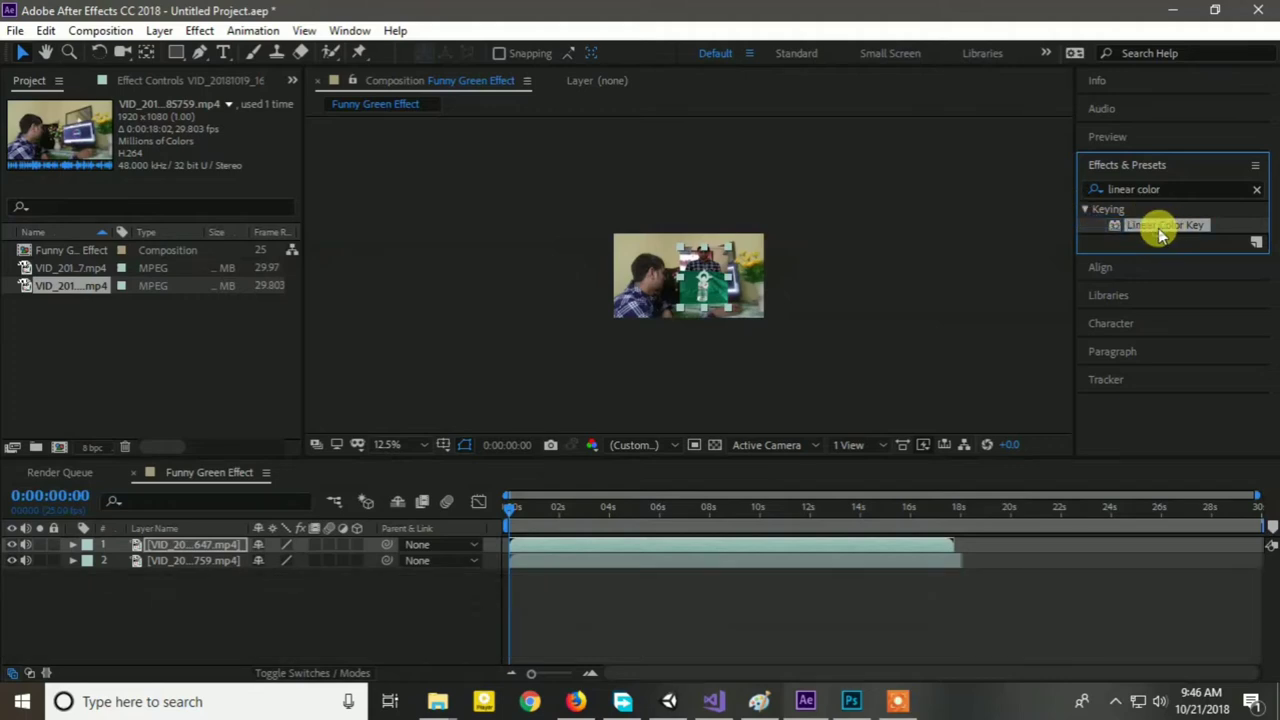
pyautogui.doubleClick(1160, 233)
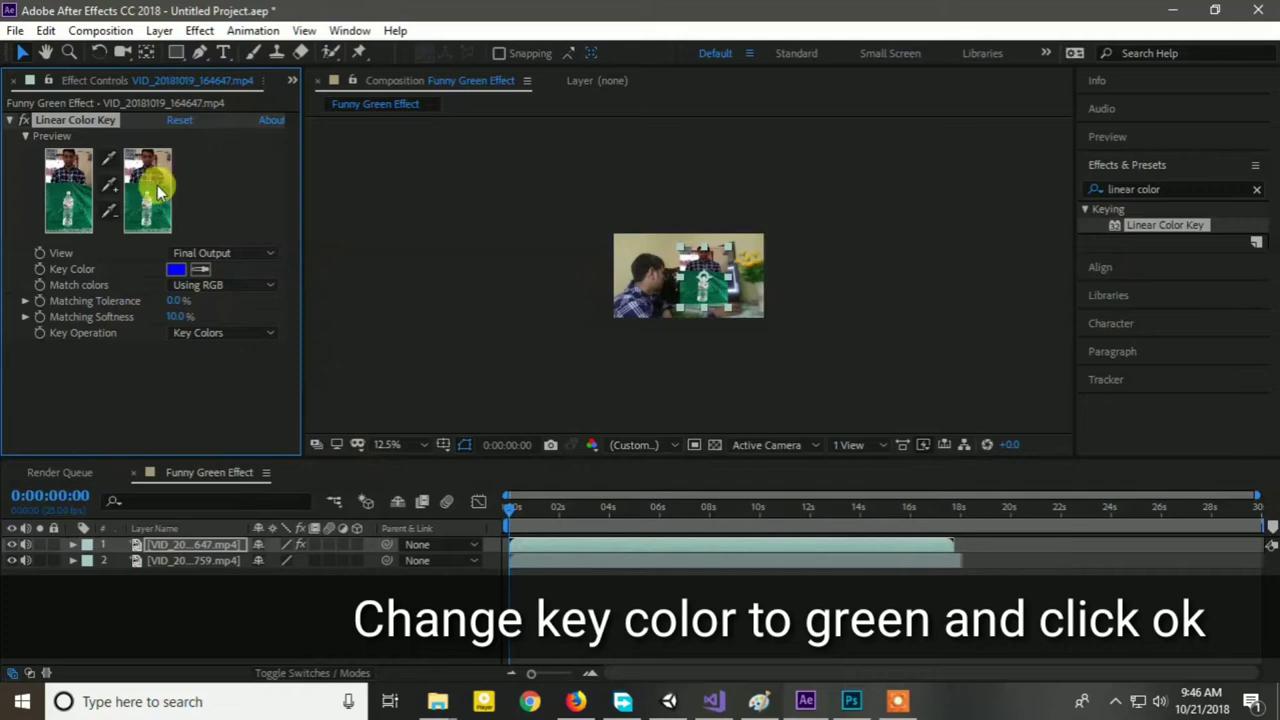
# Step: Set the Linear Color Key's key color to a green near 2F8660, matching the cloth
pyautogui.click(176, 270)
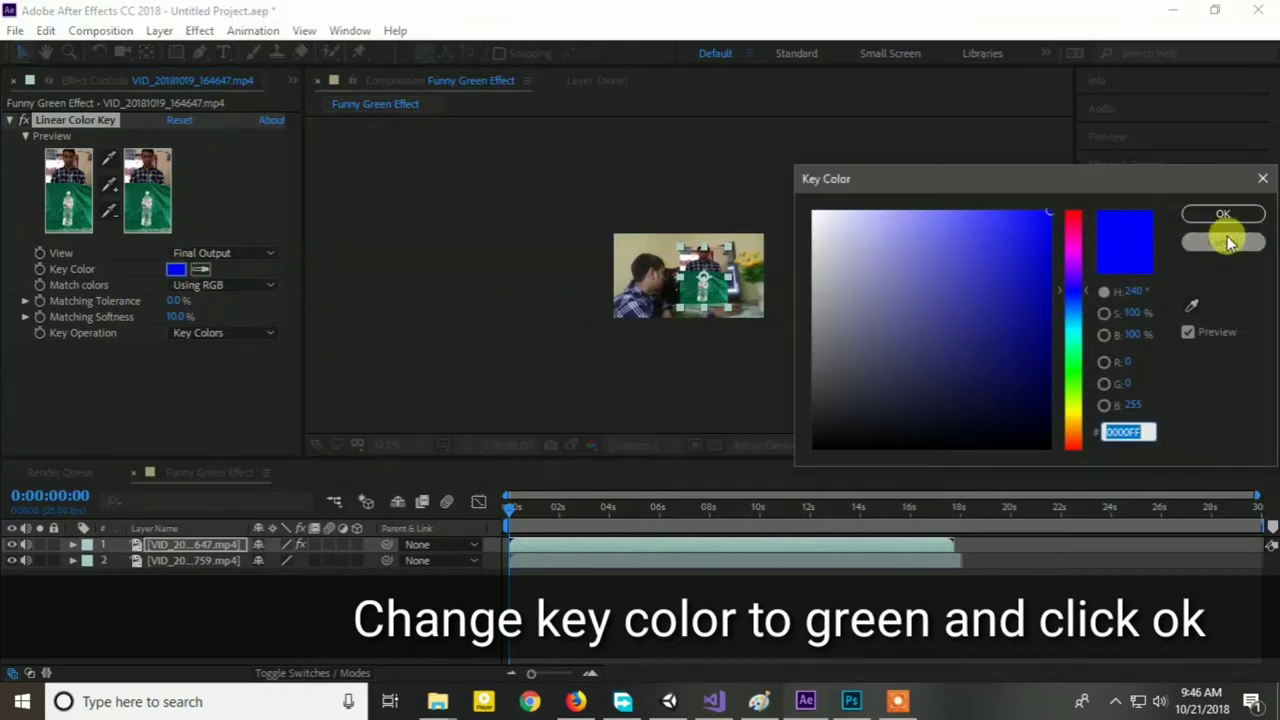
pyautogui.click(1191, 305)
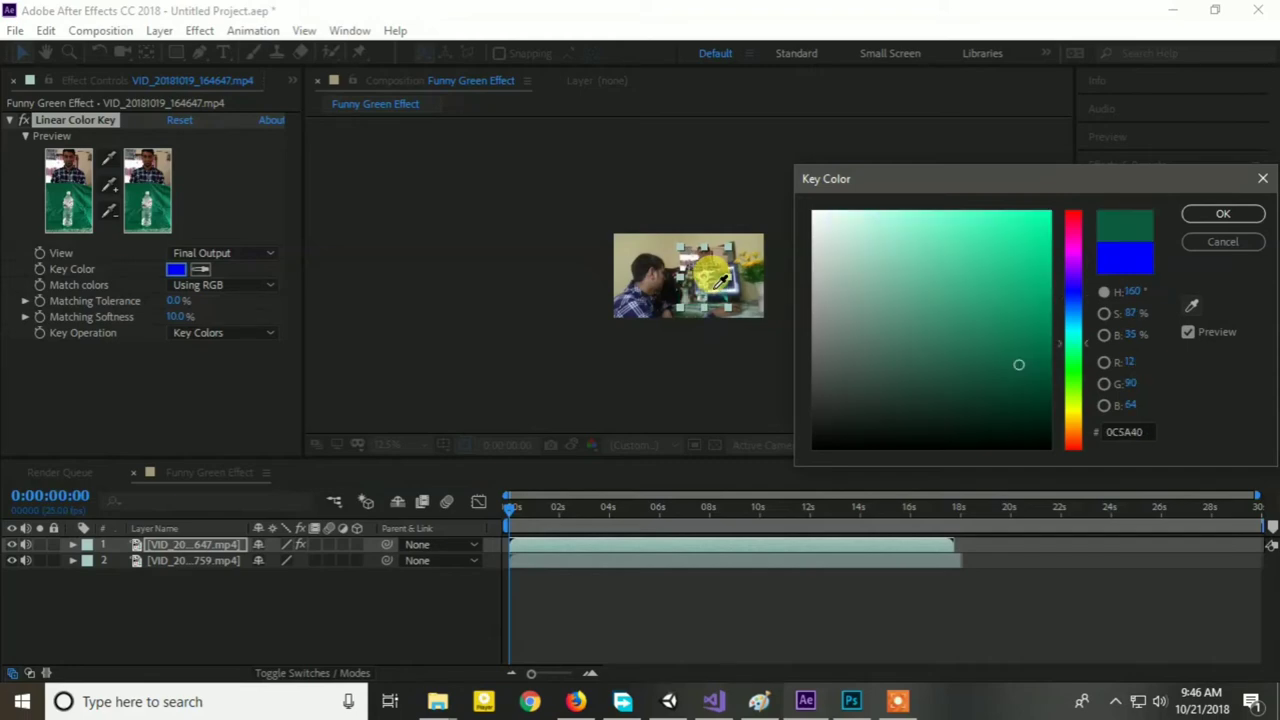
pyautogui.click(720, 280)
pyautogui.moveTo(974, 314); pyautogui.dragTo(980, 330)
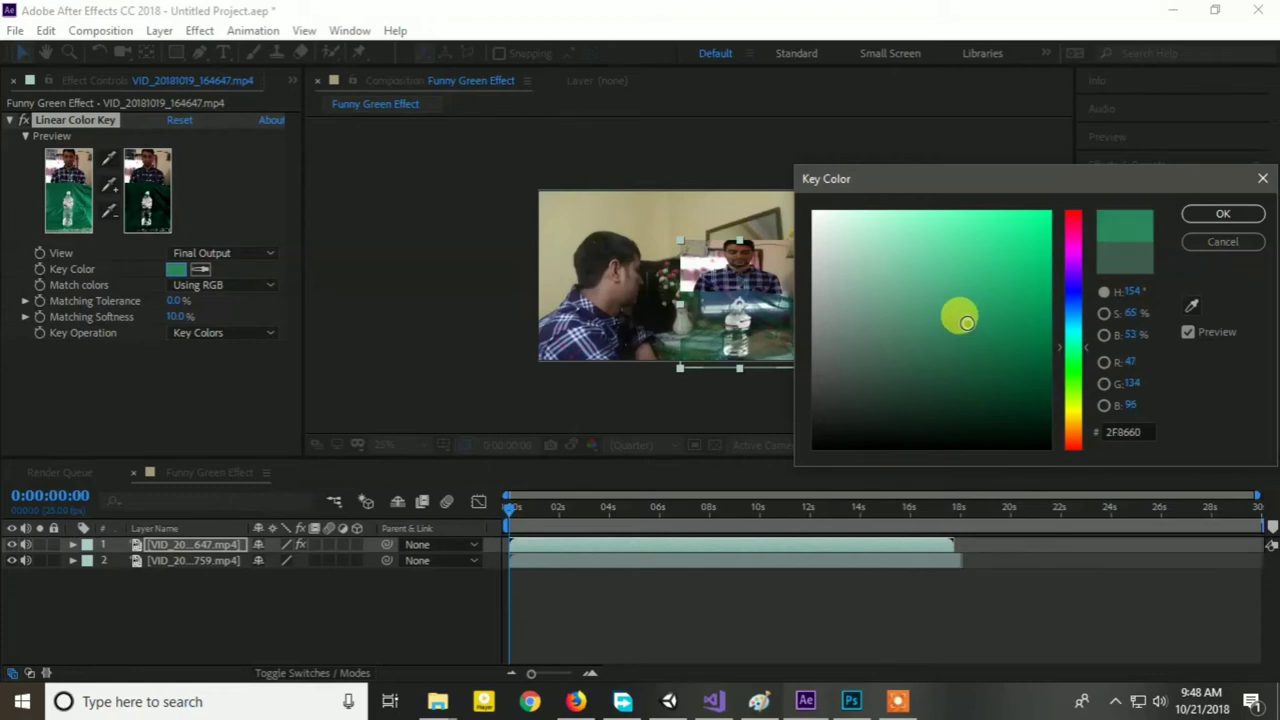
pyautogui.click(1224, 212)
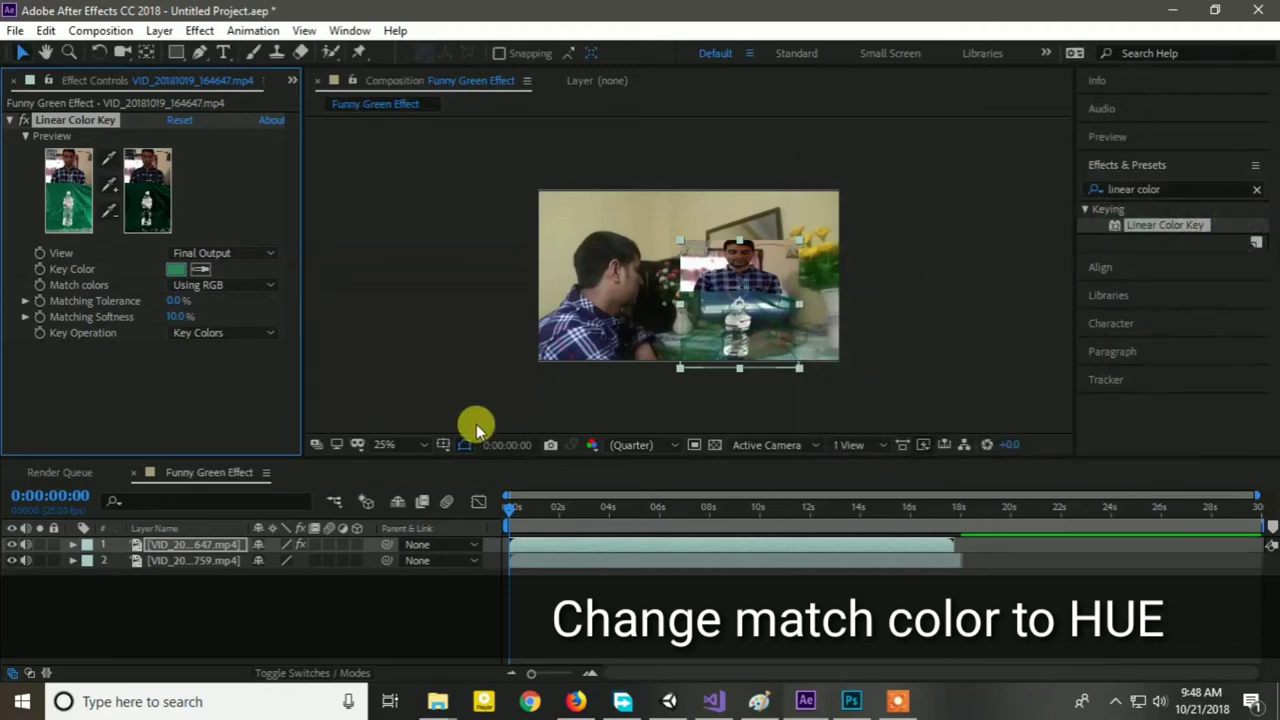
# Step: Set the Linear Color Key to match colors using hue, with a Matching Softness of 3%
pyautogui.click(218, 286)
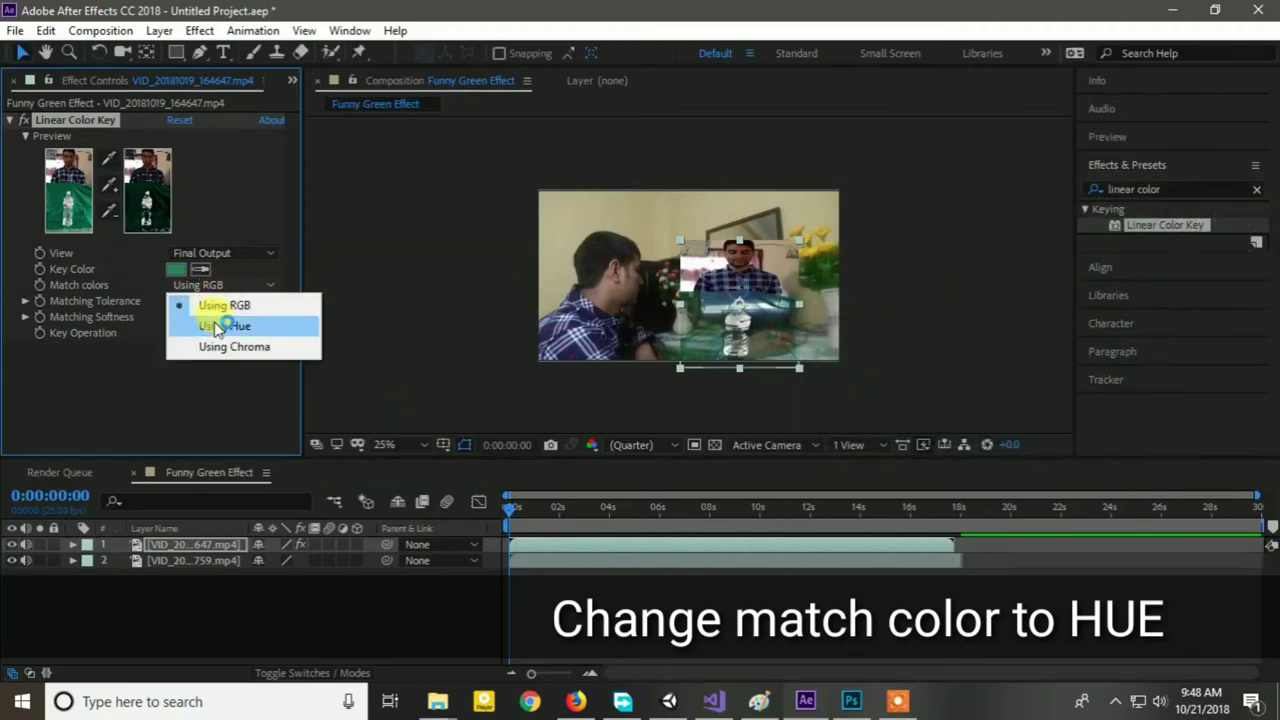
pyautogui.click(218, 328)
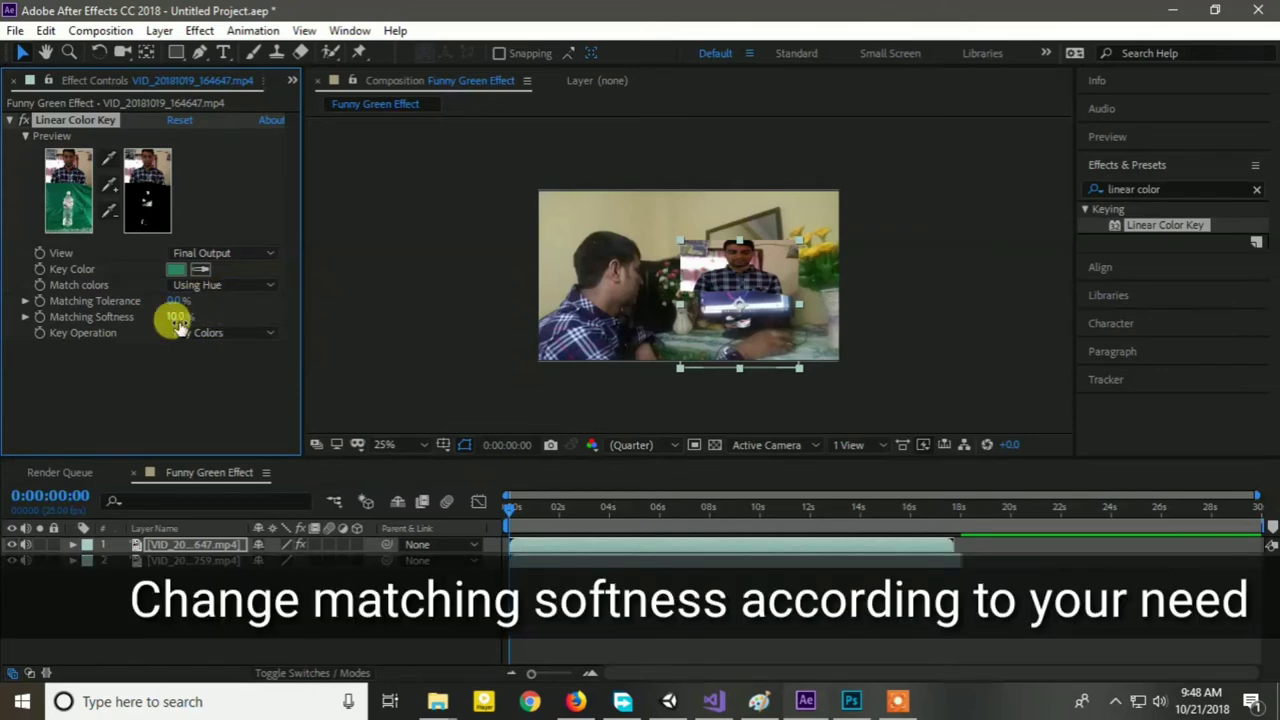
pyautogui.write('0')
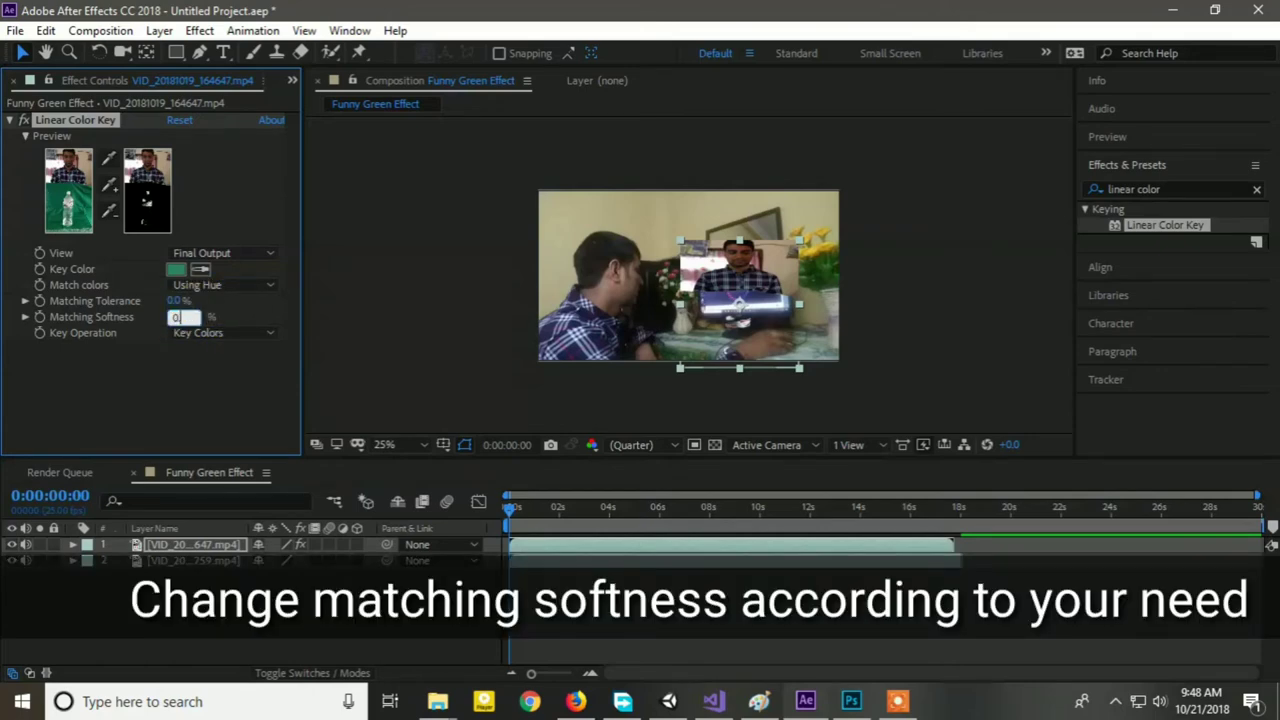
pyautogui.click(173, 318)
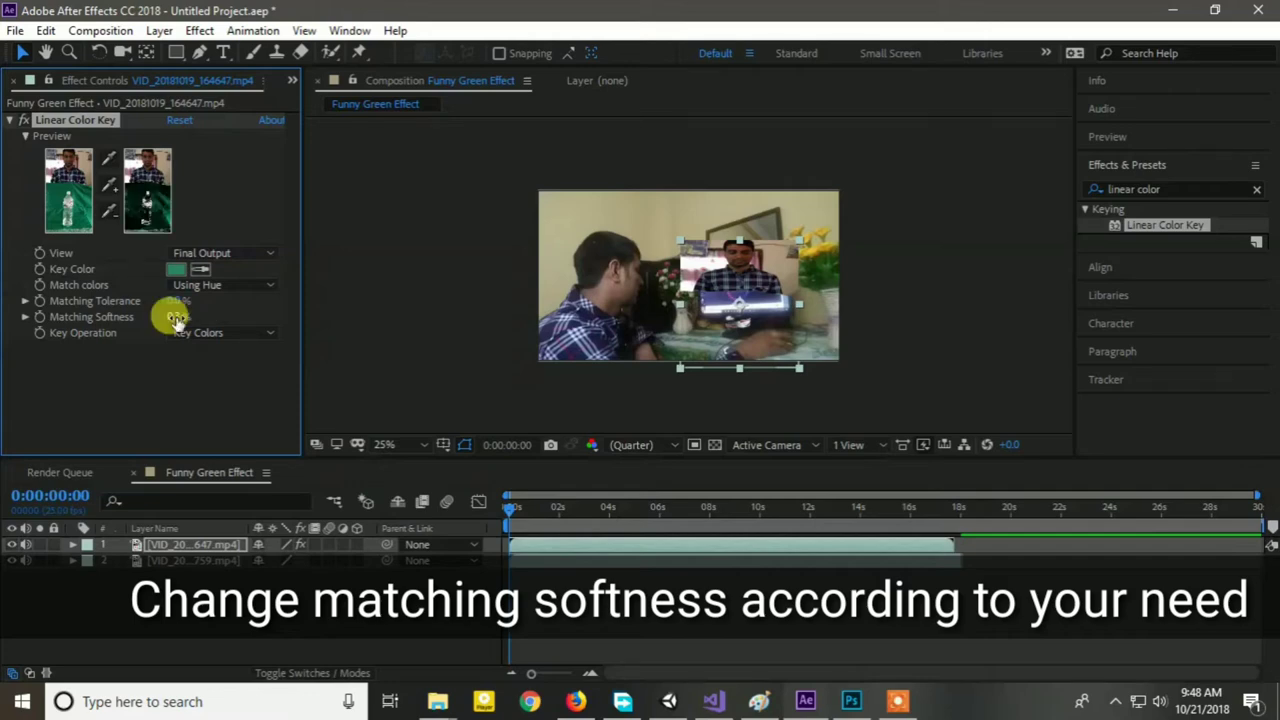
pyautogui.click(175, 318)
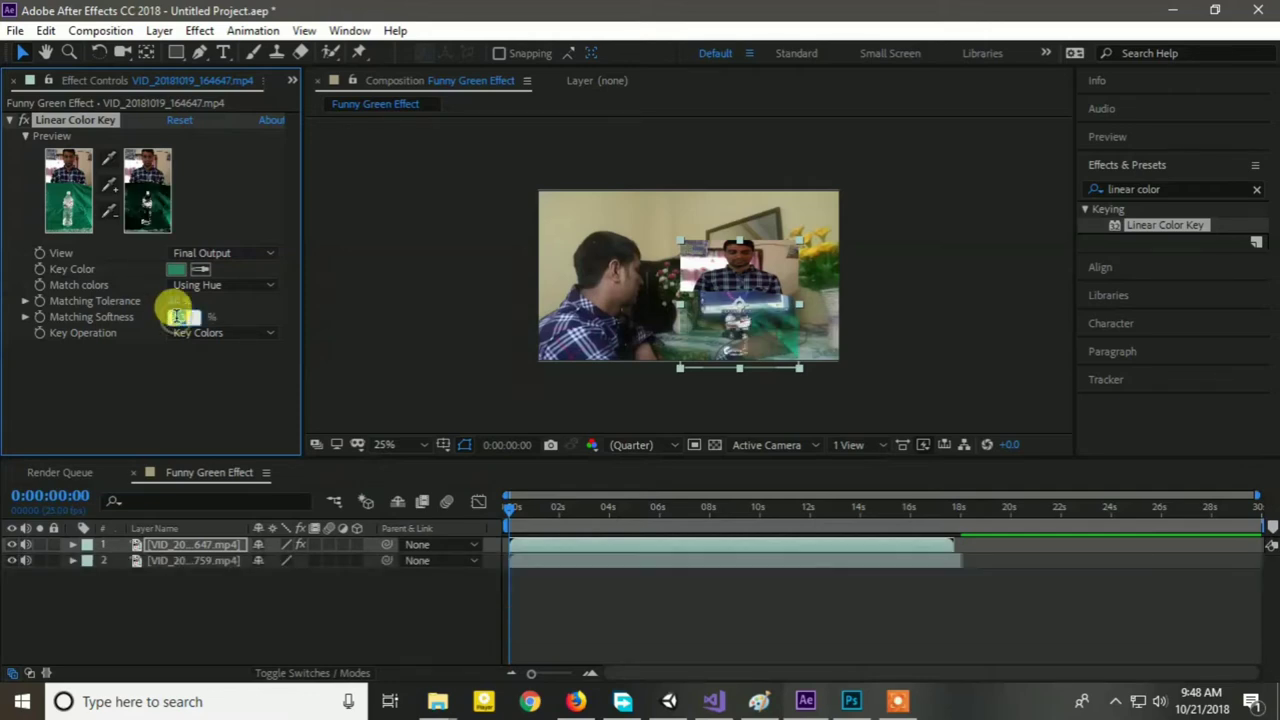
pyautogui.press('Return')
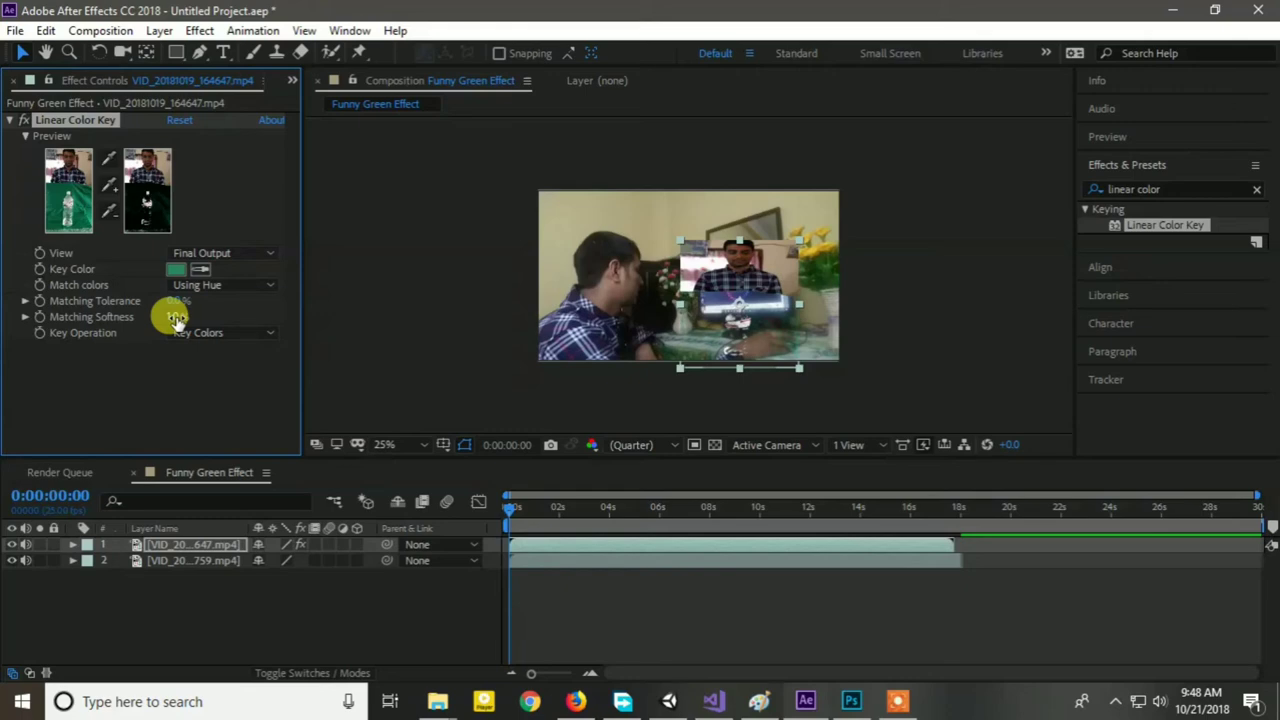
pyautogui.click(175, 317)
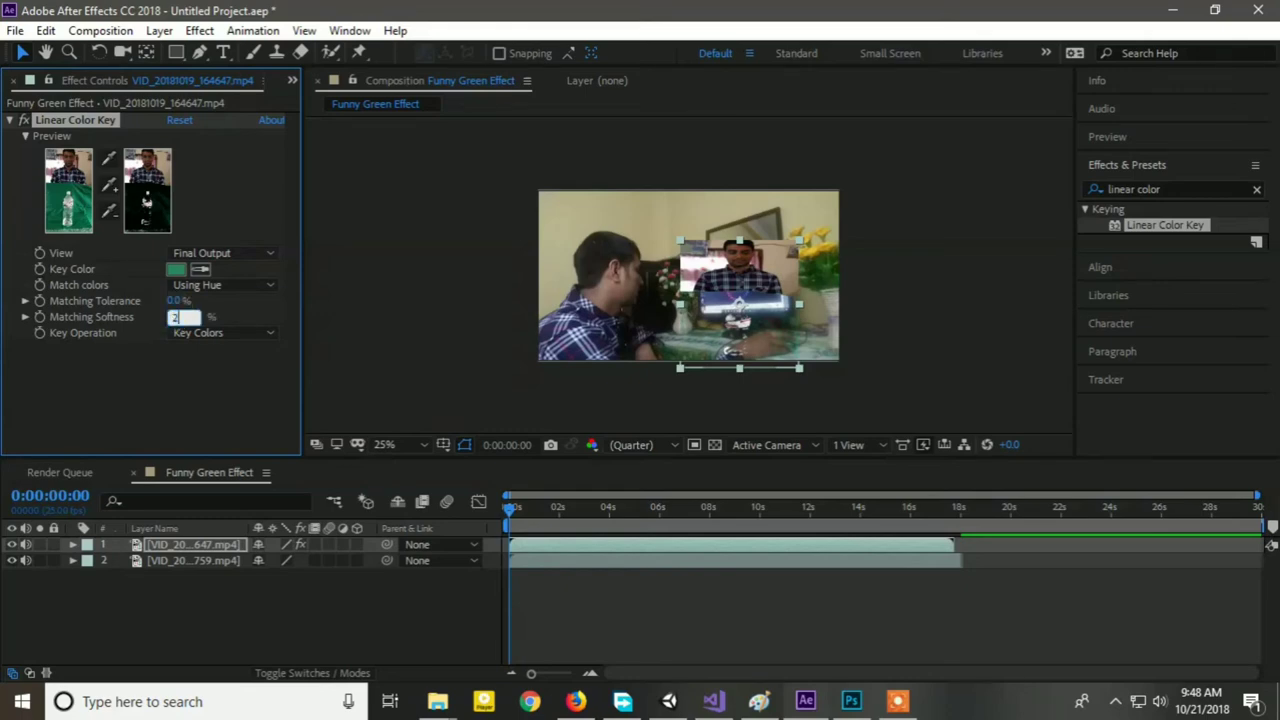
pyautogui.write('2')
pyautogui.press('Return')
pyautogui.click(175, 317)
pyautogui.press('Return')
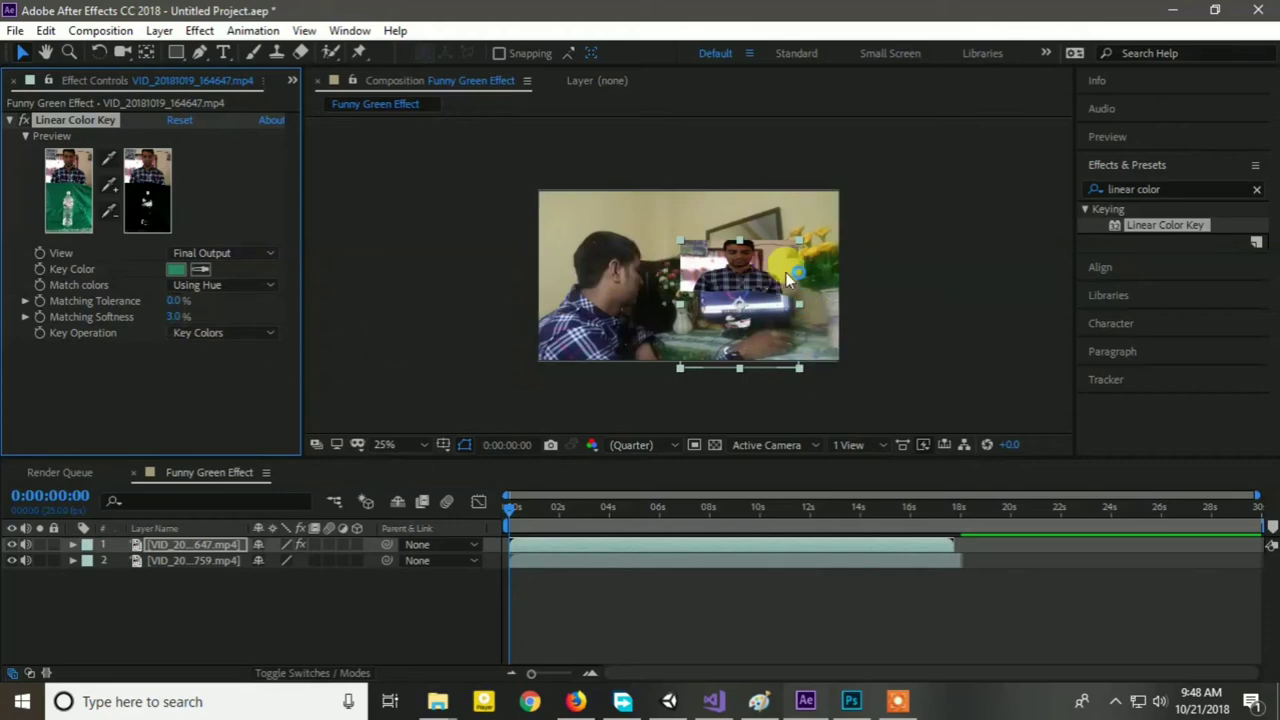
# Step: Shrink, rotate and reposition the keyed green-cloth clip so its picture fits inside the tilted monitor screen
pyautogui.moveTo(800, 245); pyautogui.dragTo(760, 290)
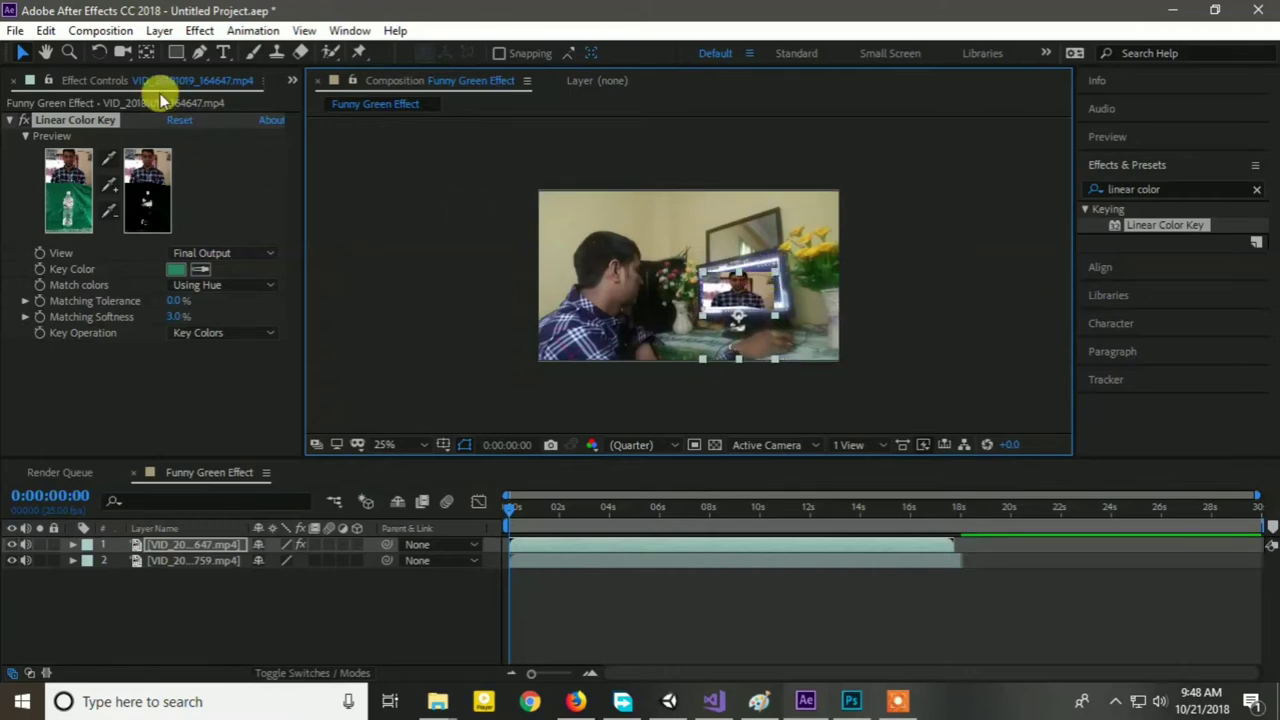
pyautogui.click(97, 55)
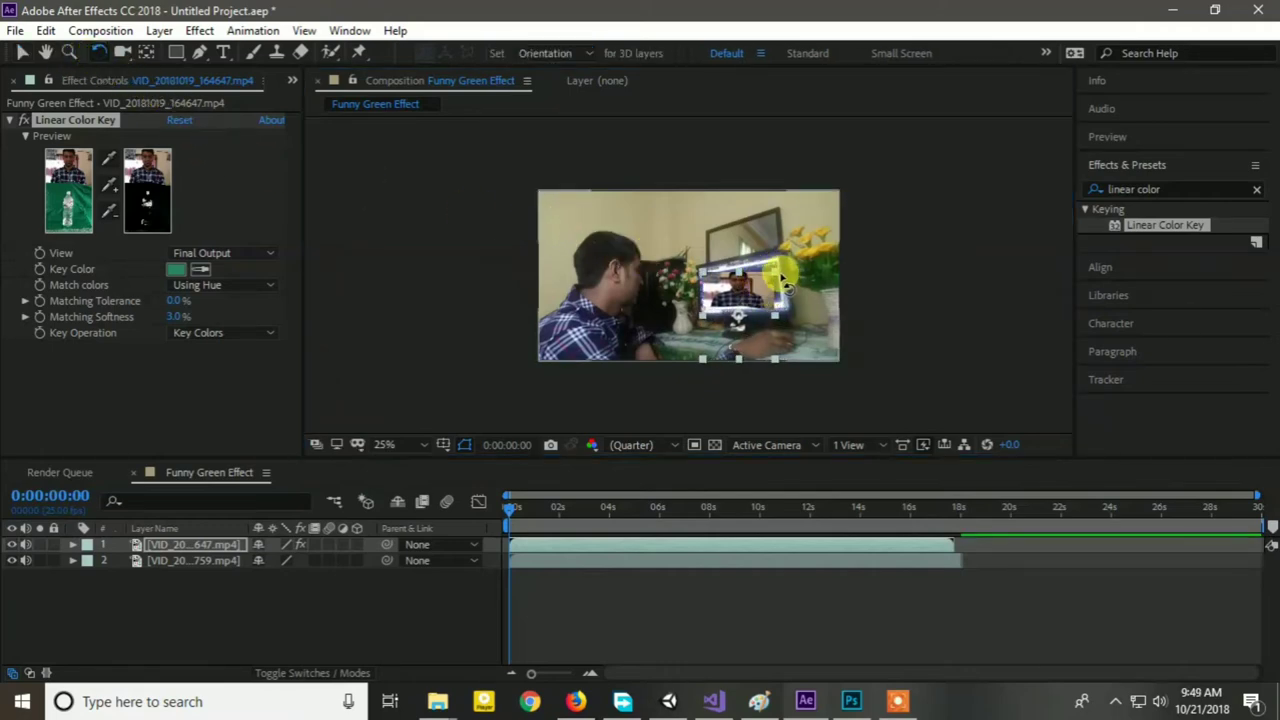
pyautogui.moveTo(774, 283); pyautogui.dragTo(756, 284)
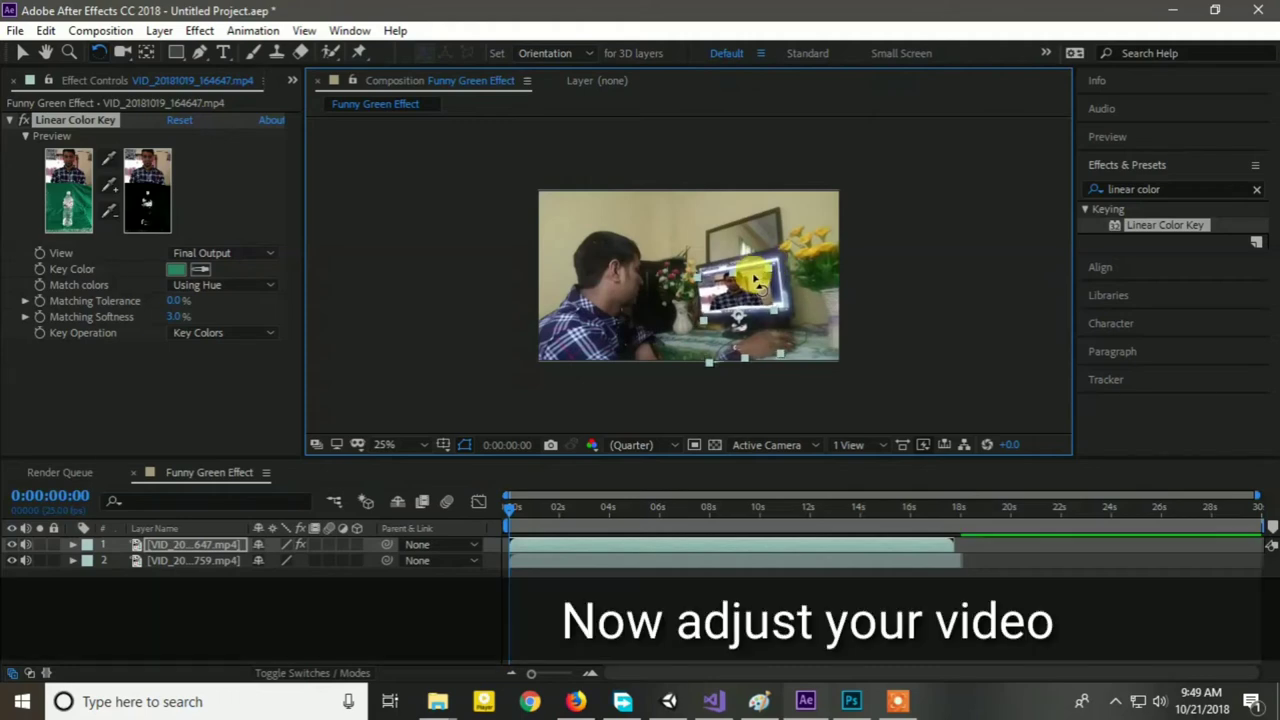
pyautogui.click(26, 53)
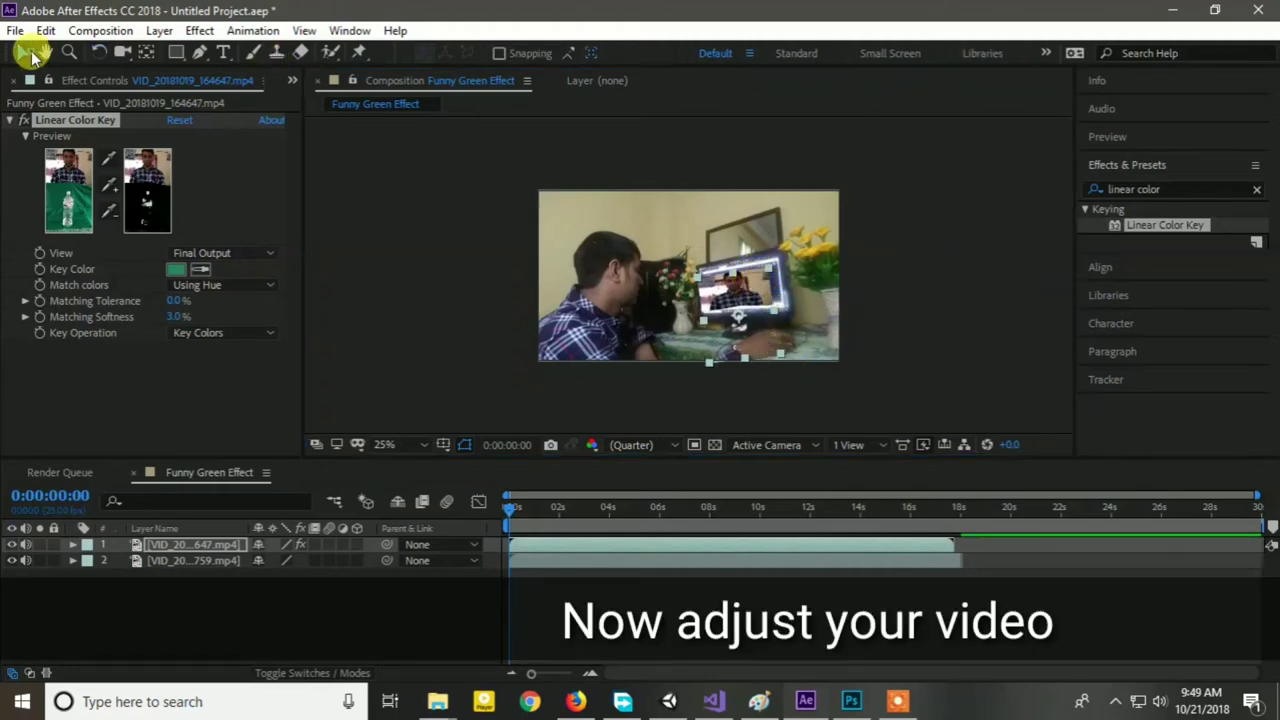
pyautogui.moveTo(778, 350); pyautogui.dragTo(780, 305)
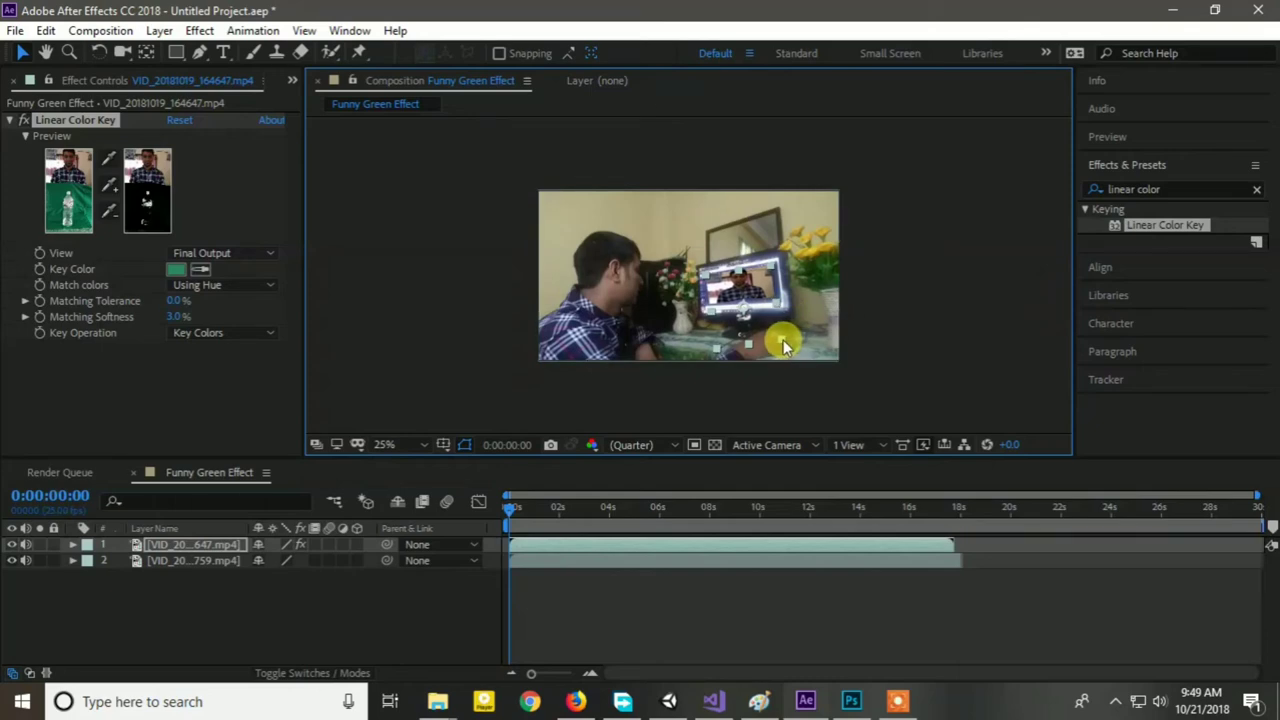
pyautogui.click(872, 261)
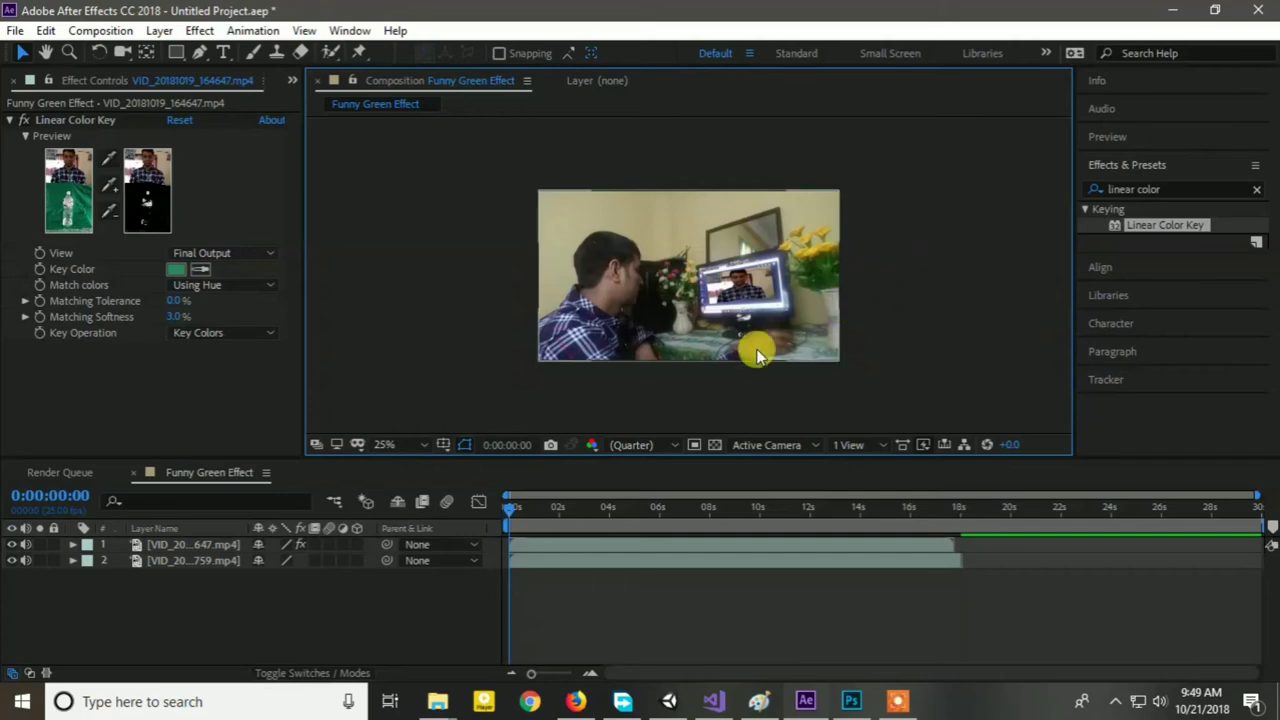
# Step: Preview the composite from 0:00:02:17 to 0:00:05:00 to check the timing of the two clips
pyautogui.moveTo(508, 513); pyautogui.dragTo(576, 517)
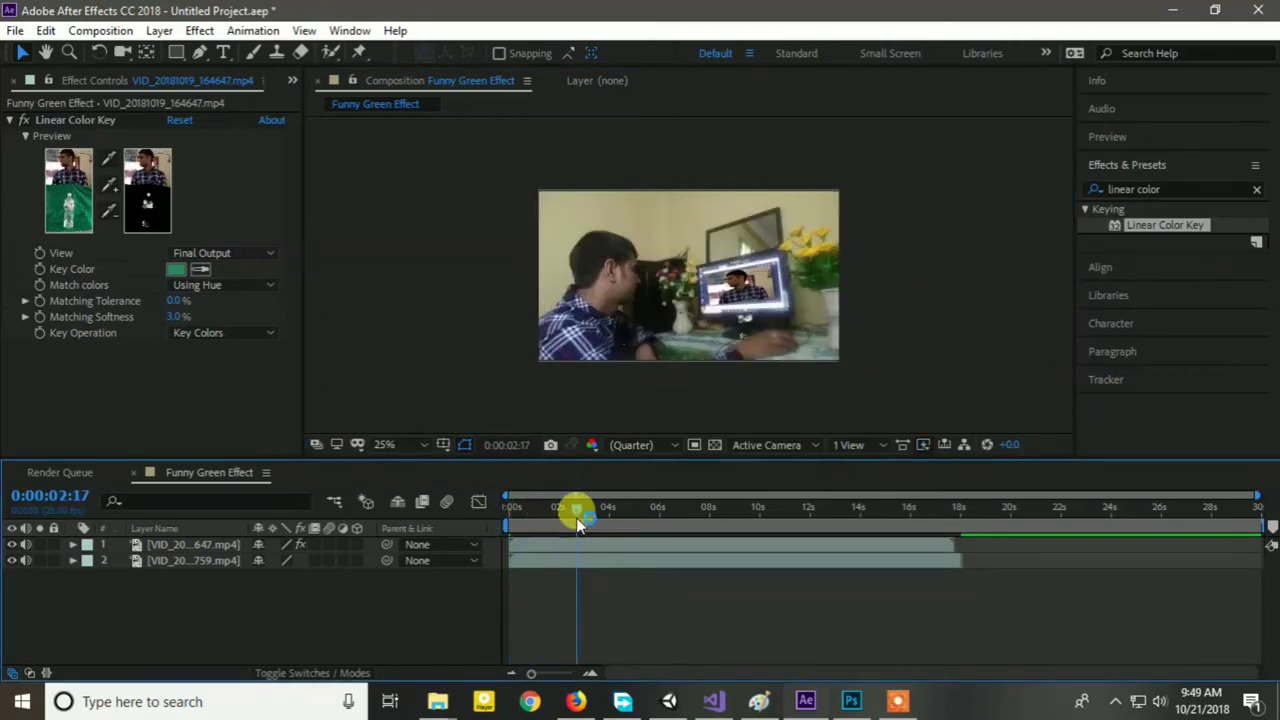
pyautogui.press('space')
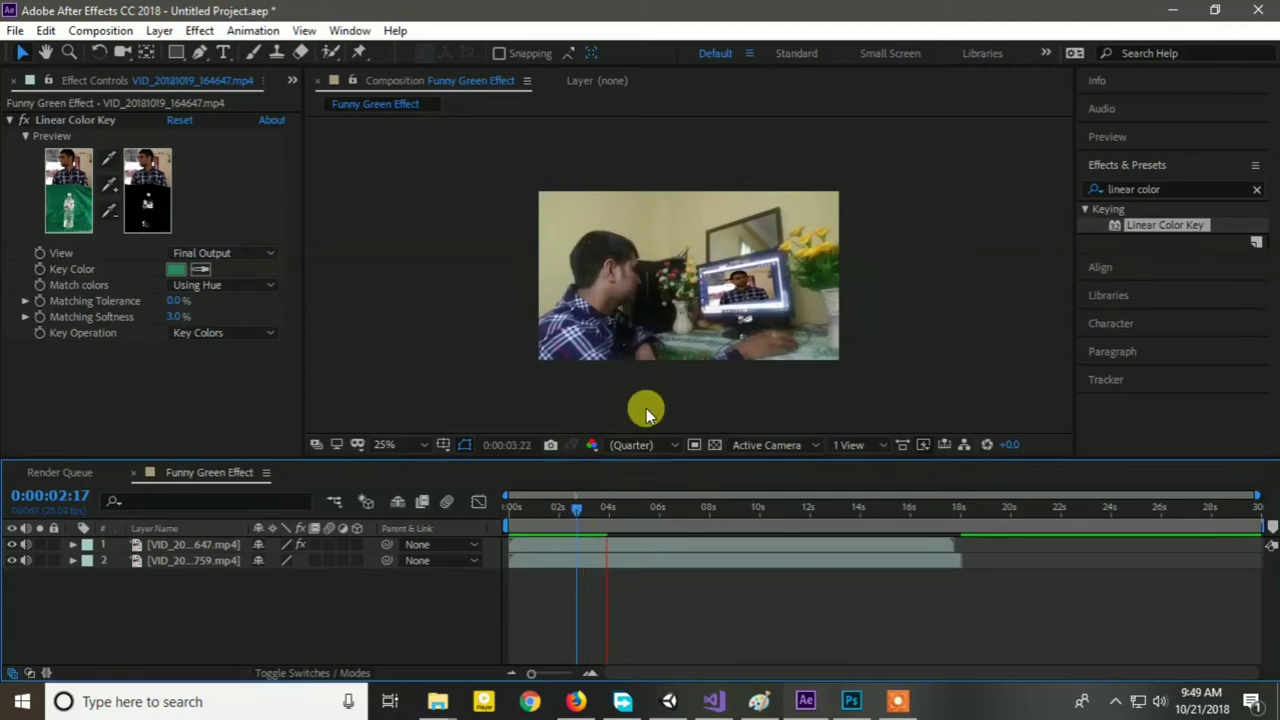
pyautogui.press('space')
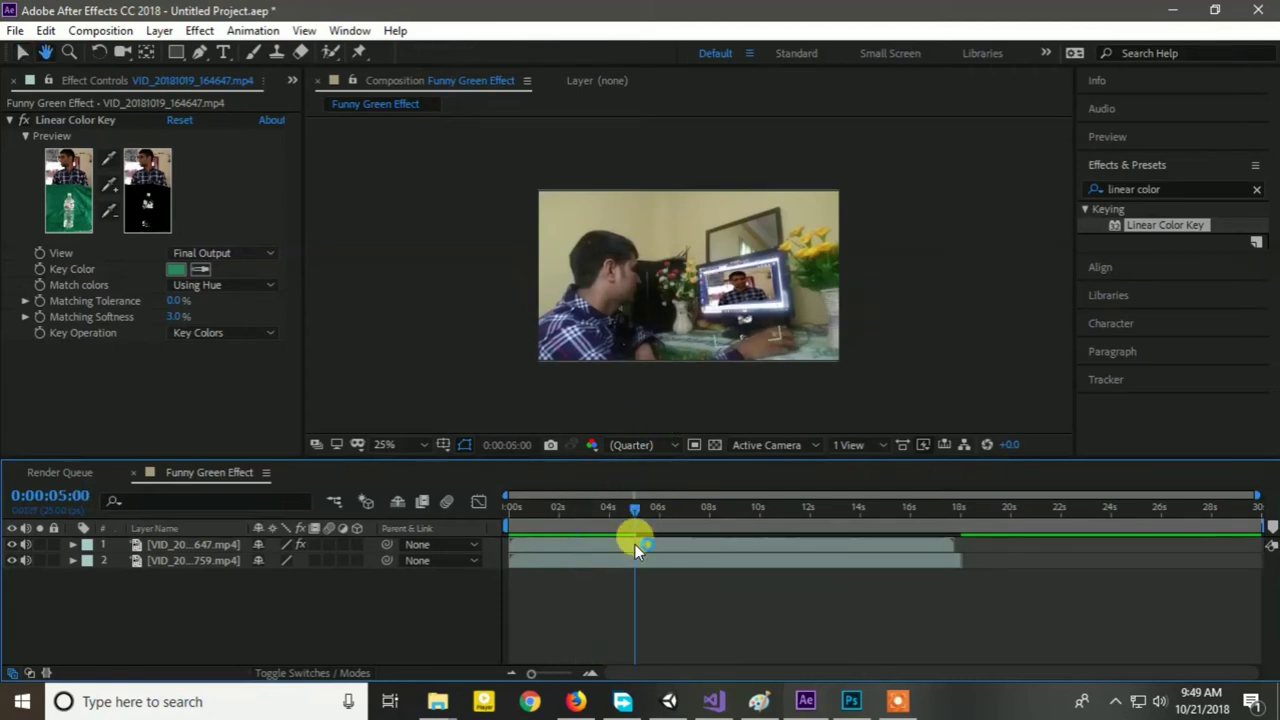
# Step: Shift the green-cloth layer earlier in the timeline so it ends at about 12 s
pyautogui.click(566, 544)
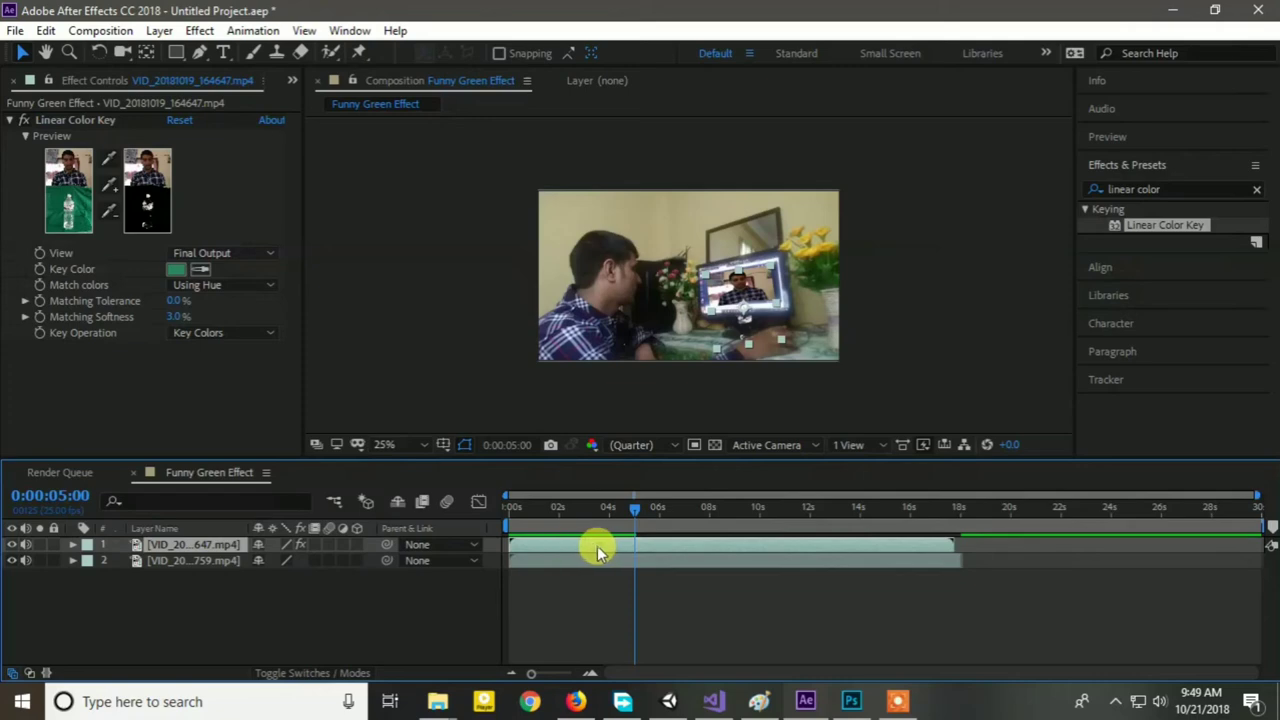
pyautogui.moveTo(598, 552); pyautogui.dragTo(520, 549)
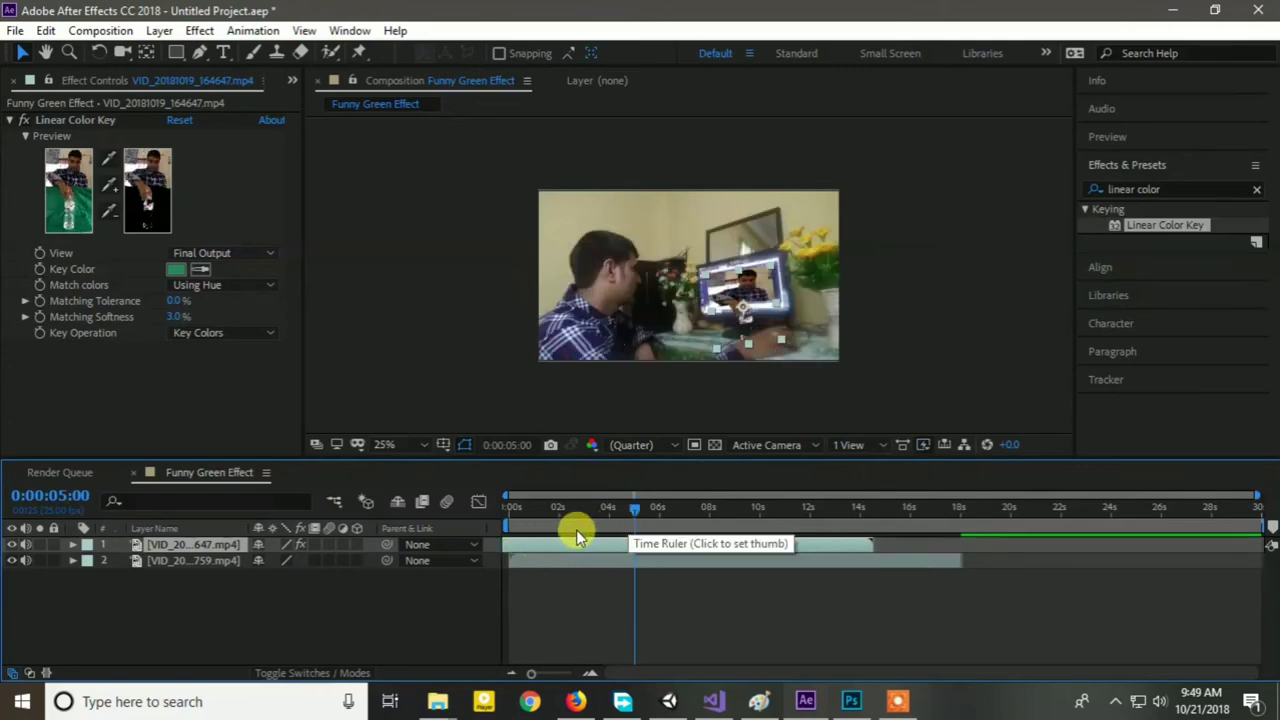
pyautogui.moveTo(632, 510); pyautogui.dragTo(513, 548)
pyautogui.moveTo(578, 520); pyautogui.dragTo(519, 517)
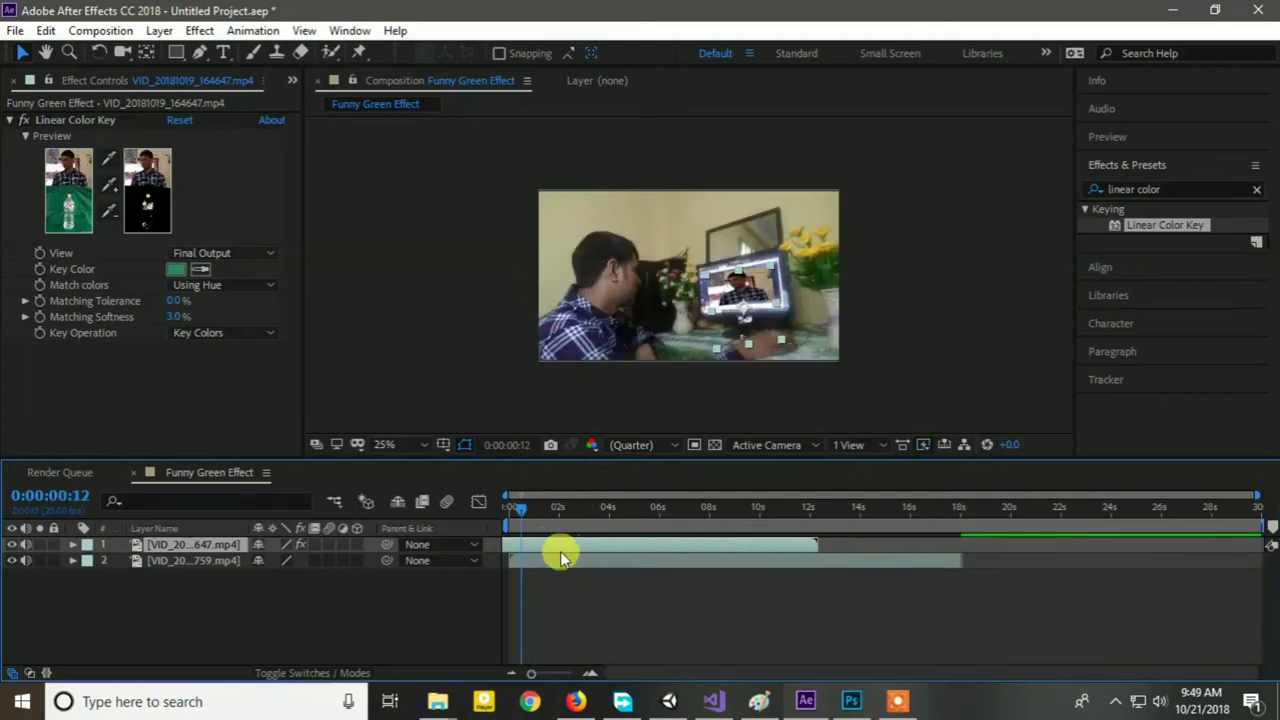
# Step: Shift the background video layer earlier so it ends at about 12 s, nearly level with the green-cloth layer
pyautogui.moveTo(640, 561); pyautogui.dragTo(538, 563)
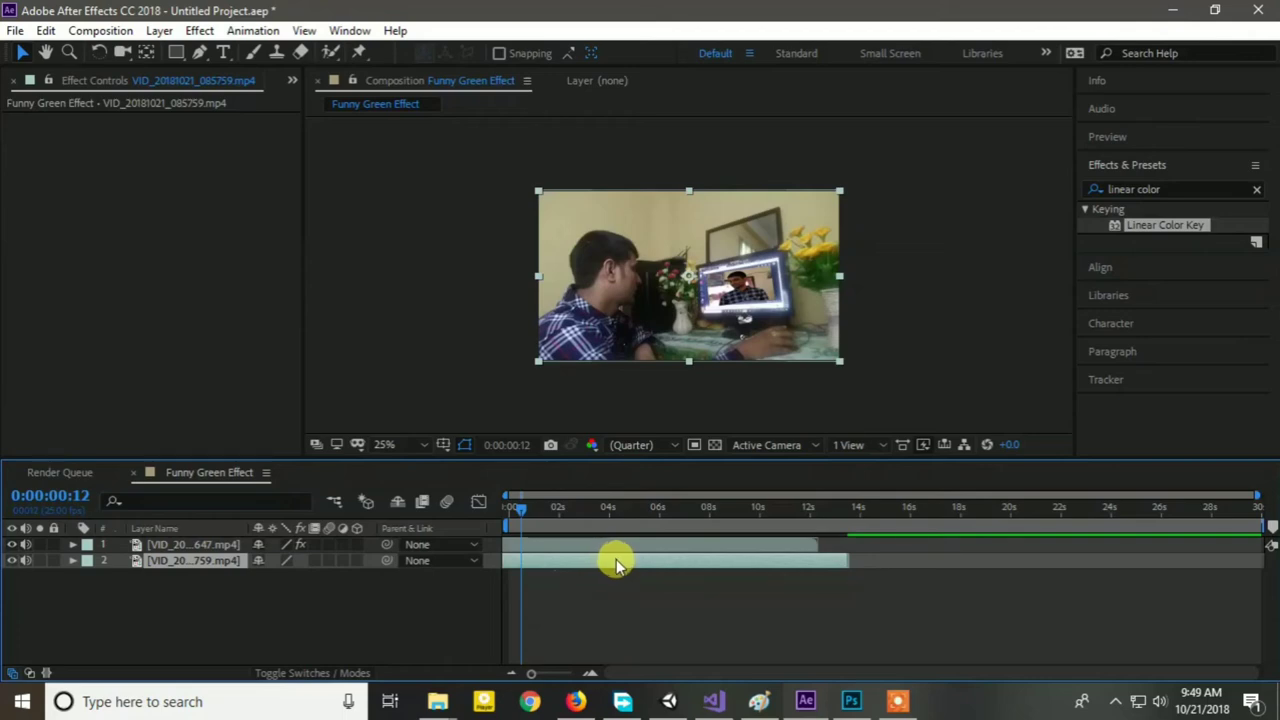
pyautogui.moveTo(615, 565); pyautogui.dragTo(605, 572)
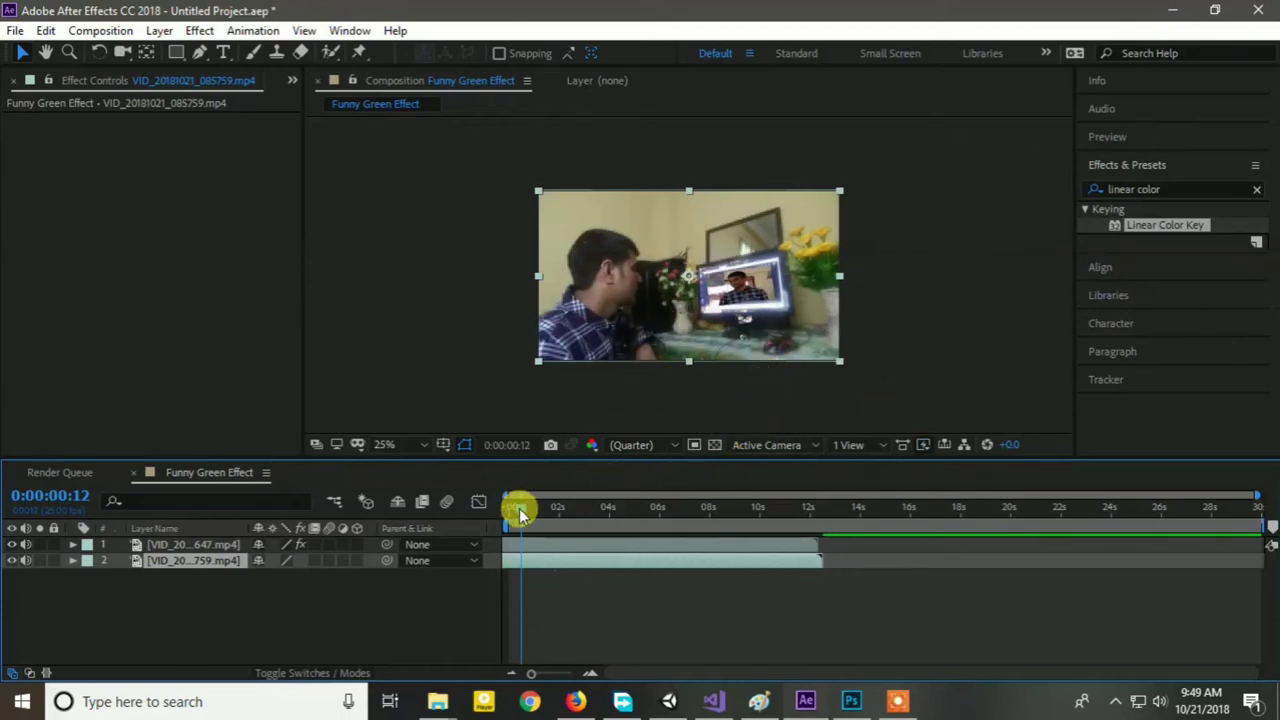
pyautogui.moveTo(521, 513); pyautogui.dragTo(508, 514)
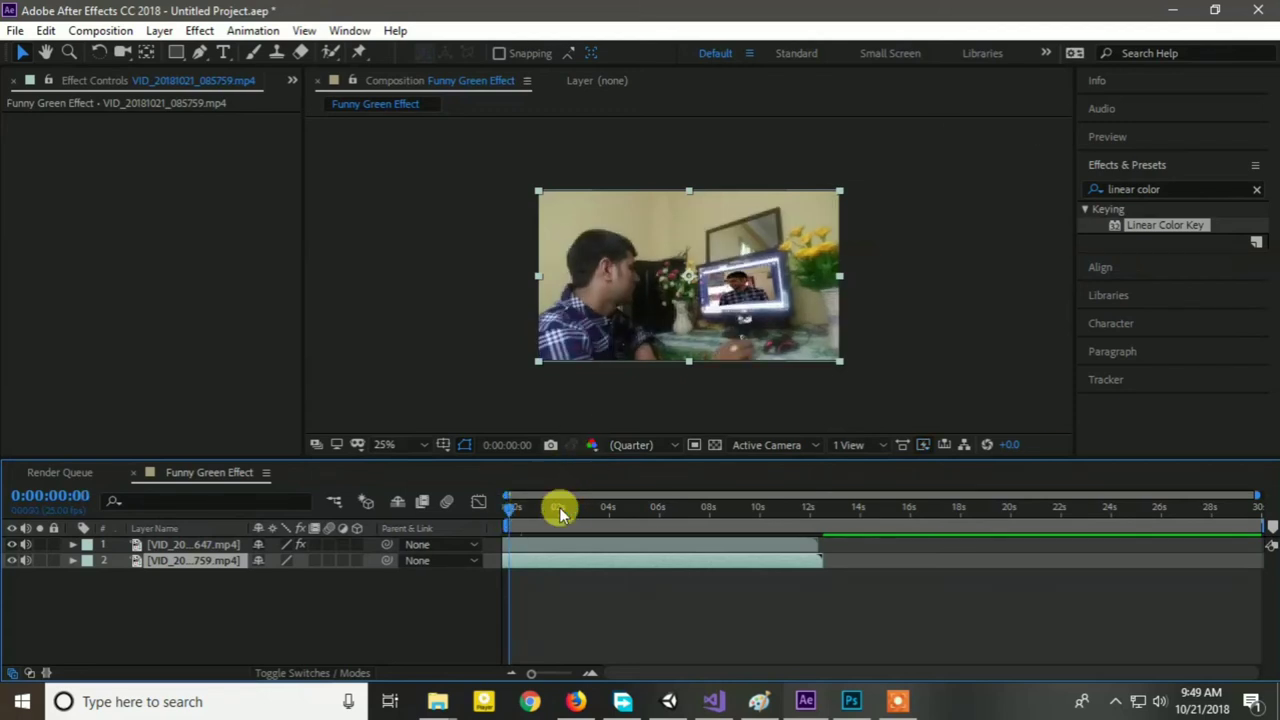
pyautogui.moveTo(533, 560); pyautogui.dragTo(519, 563)
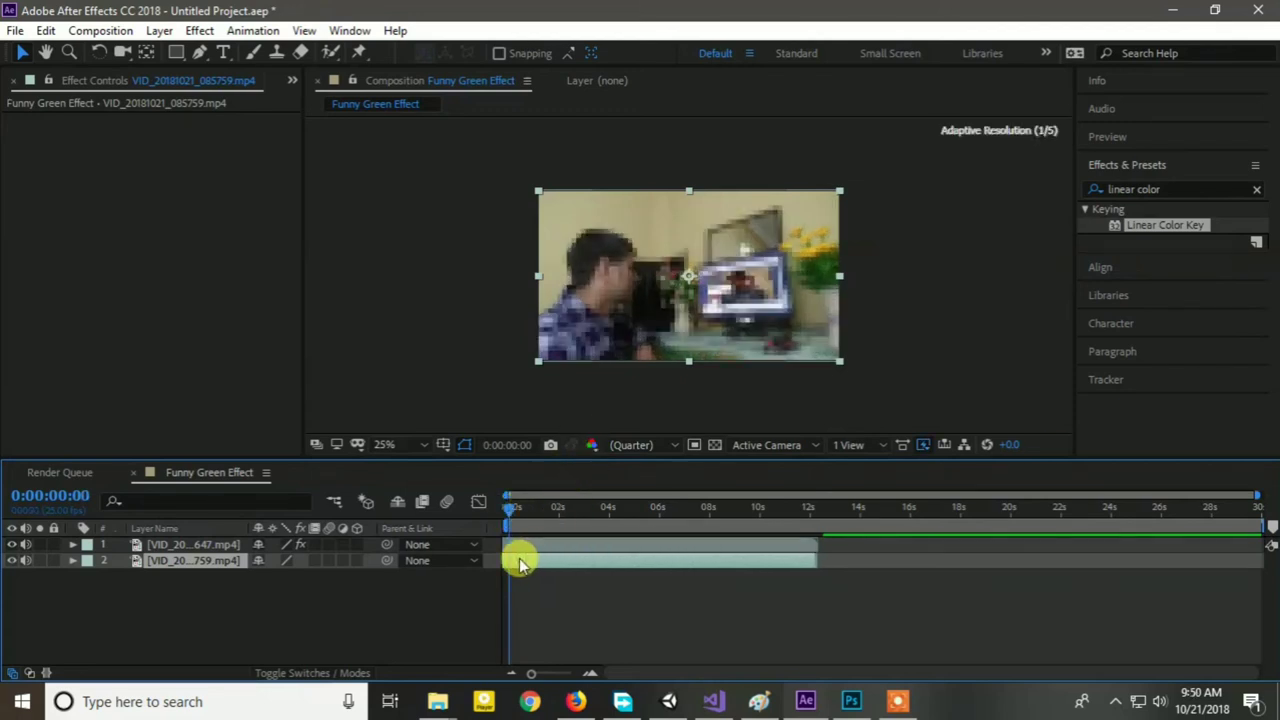
# Step: Nudge the green-cloth layer slightly earlier than the background layer and preview the composite from the start to 0:00:06:04
pyautogui.click(545, 542)
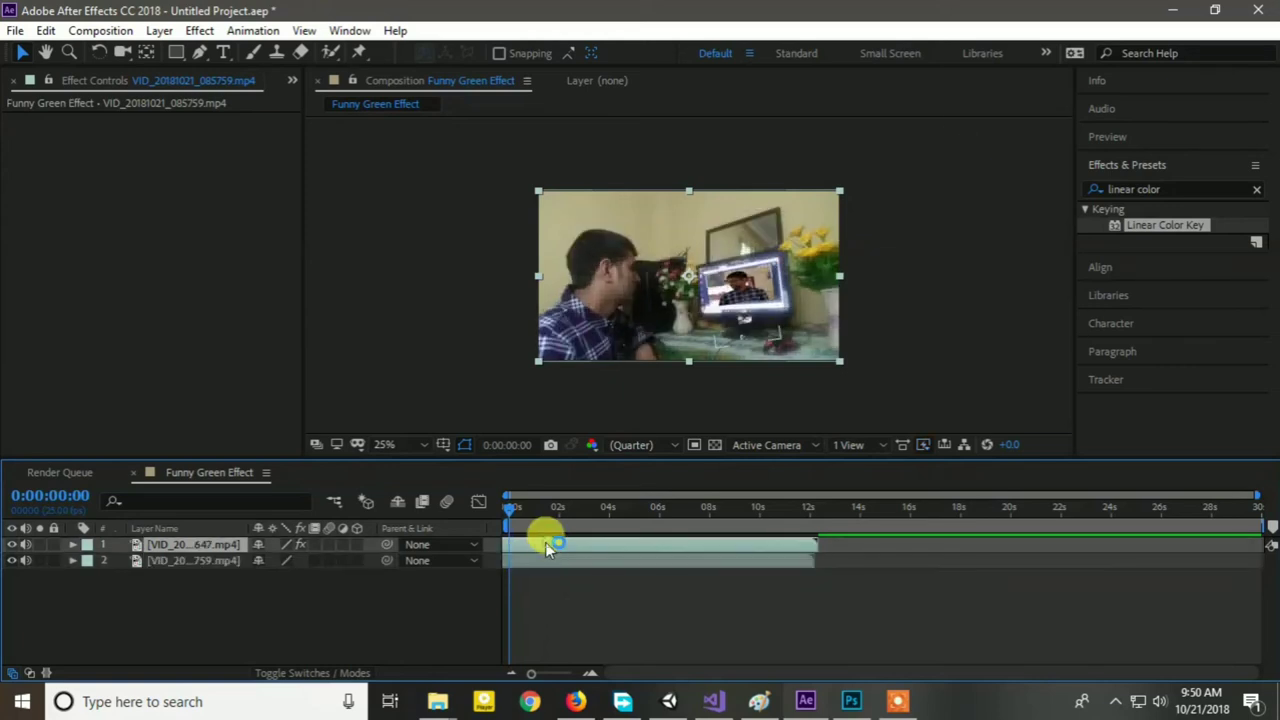
pyautogui.moveTo(543, 542); pyautogui.dragTo(555, 550)
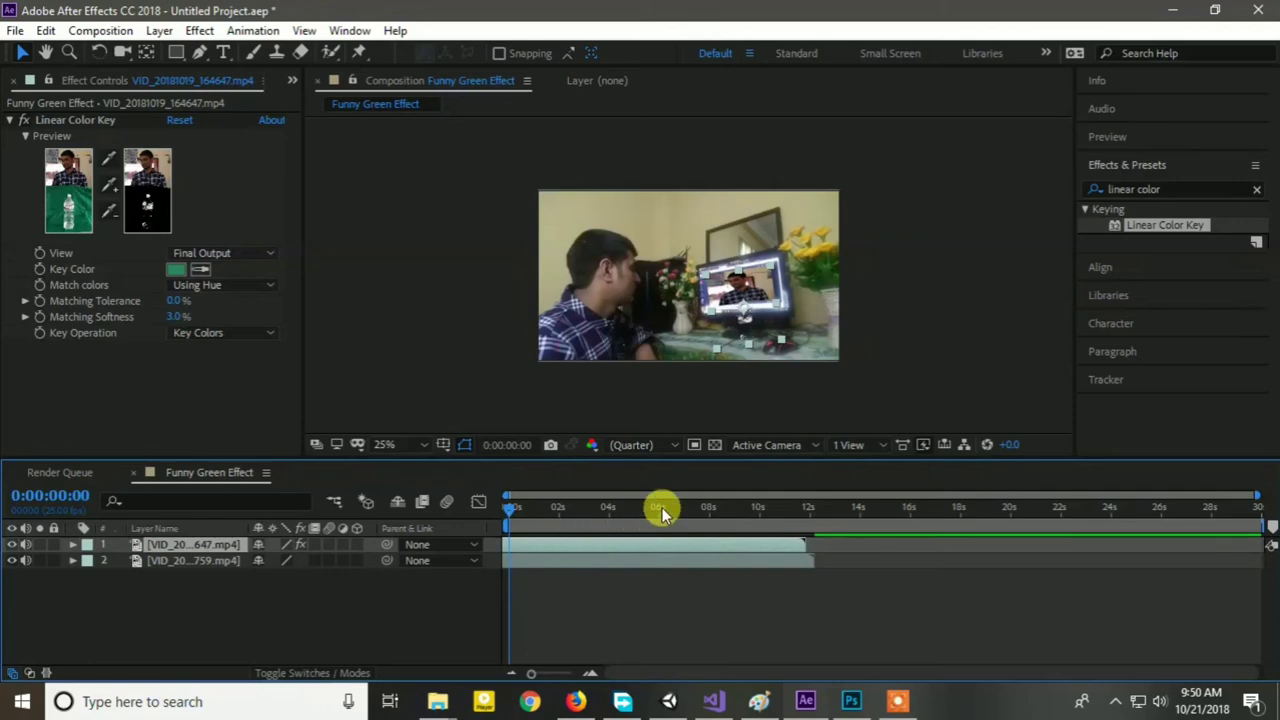
pyautogui.press('space')
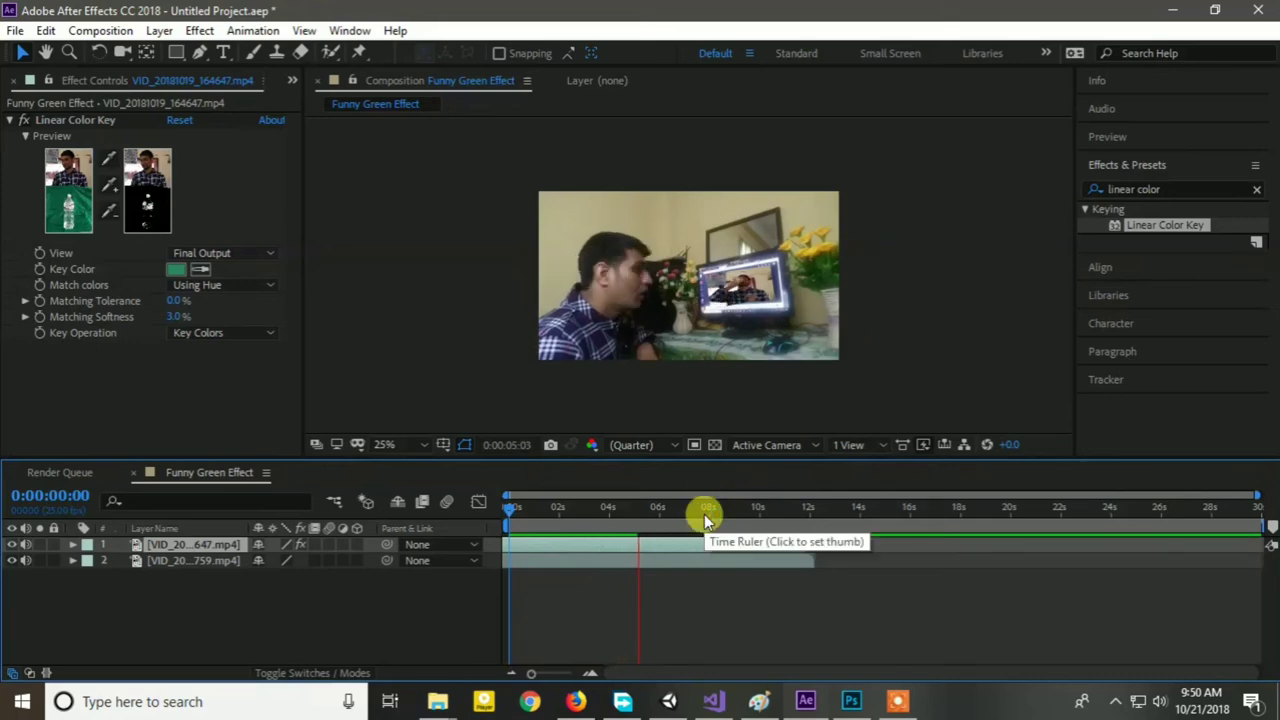
pyautogui.press('space')
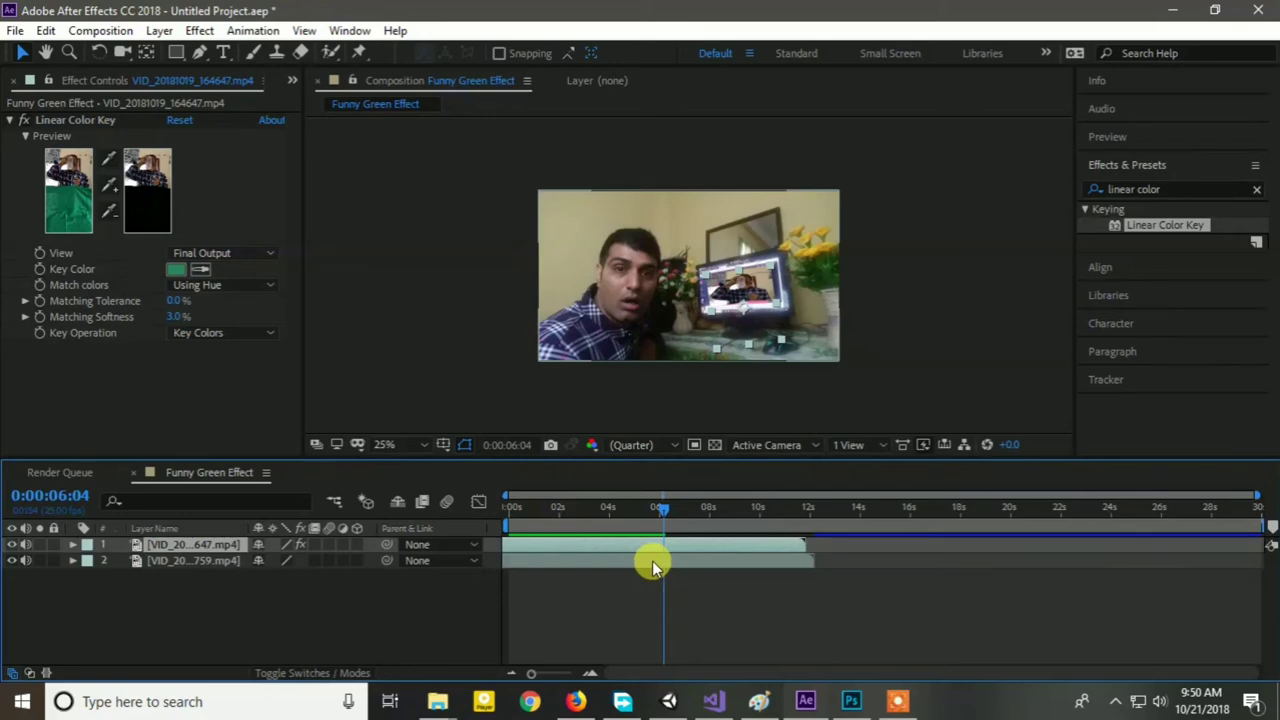
# Step: Duplicate the background video layer
pyautogui.click(725, 560)
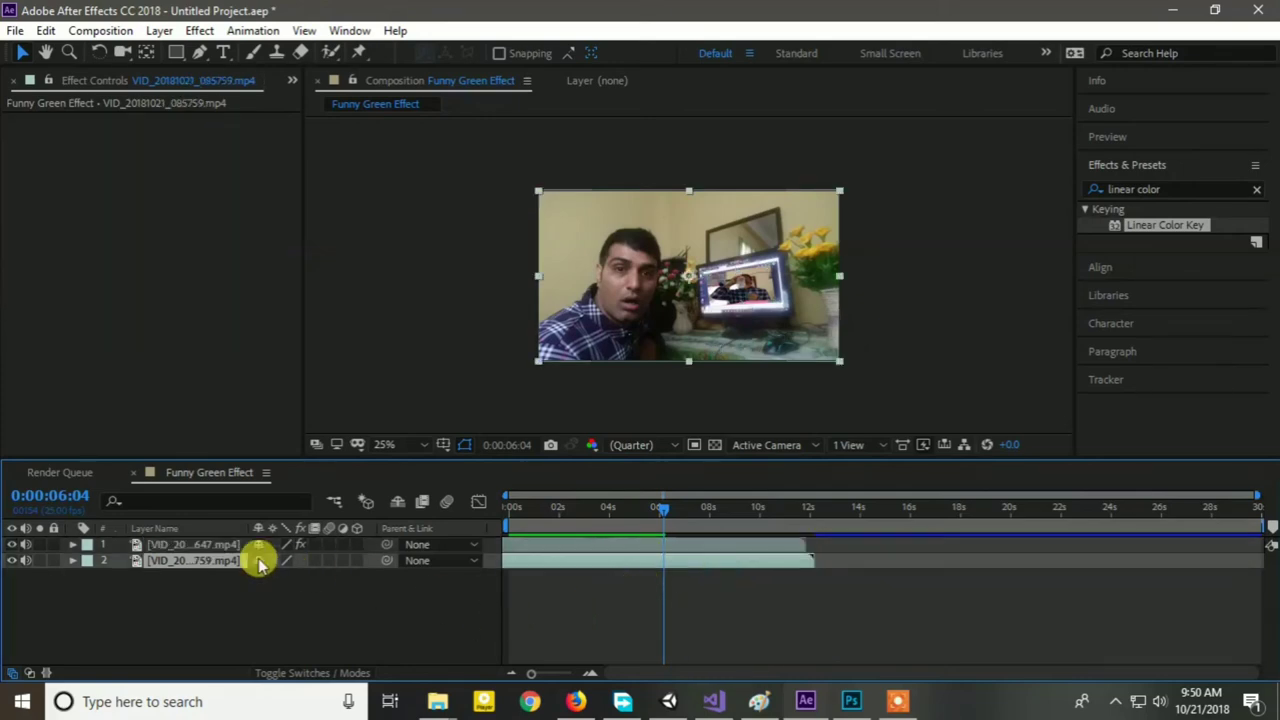
pyautogui.rightClick(173, 563)
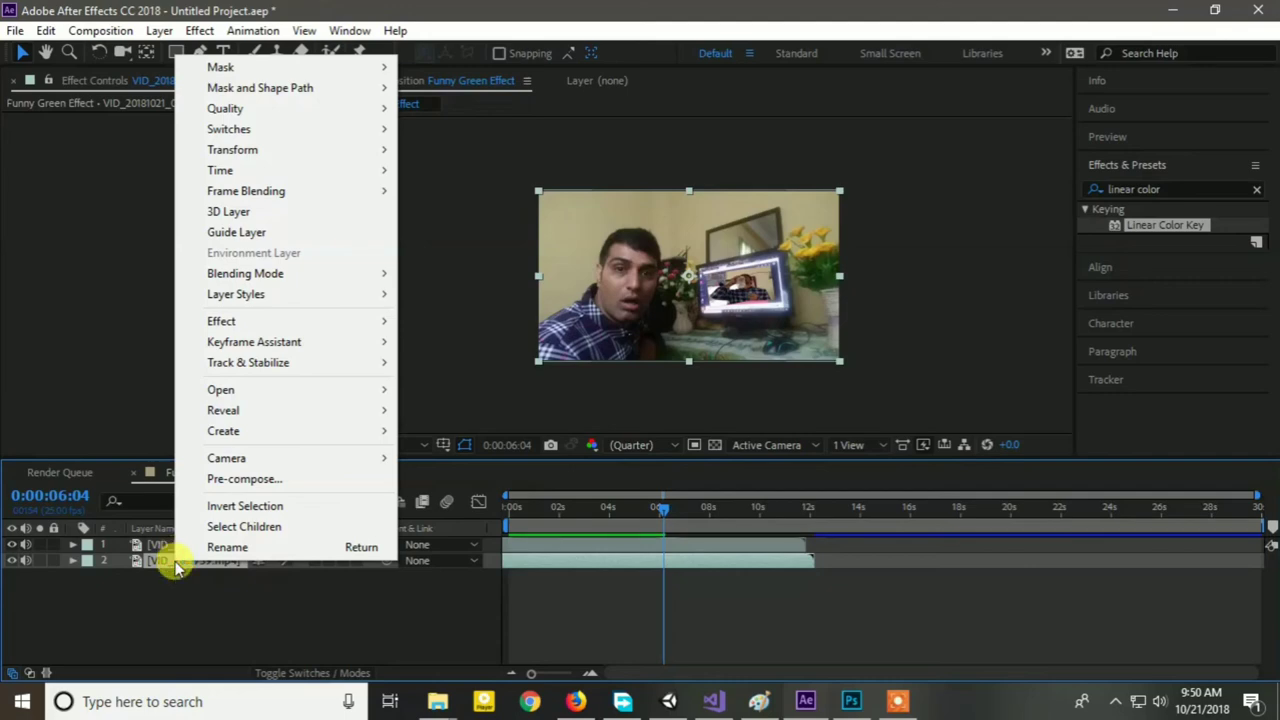
pyautogui.click(172, 566)
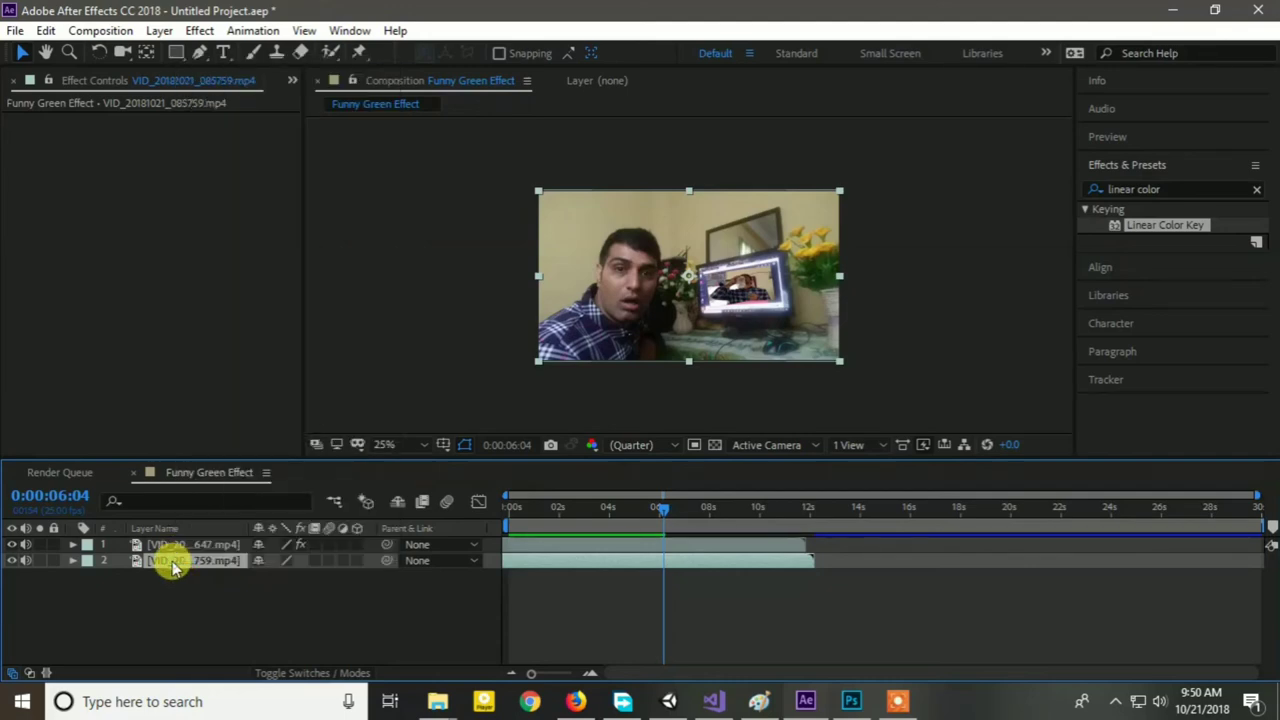
pyautogui.hotkey('ctrl', 'd')
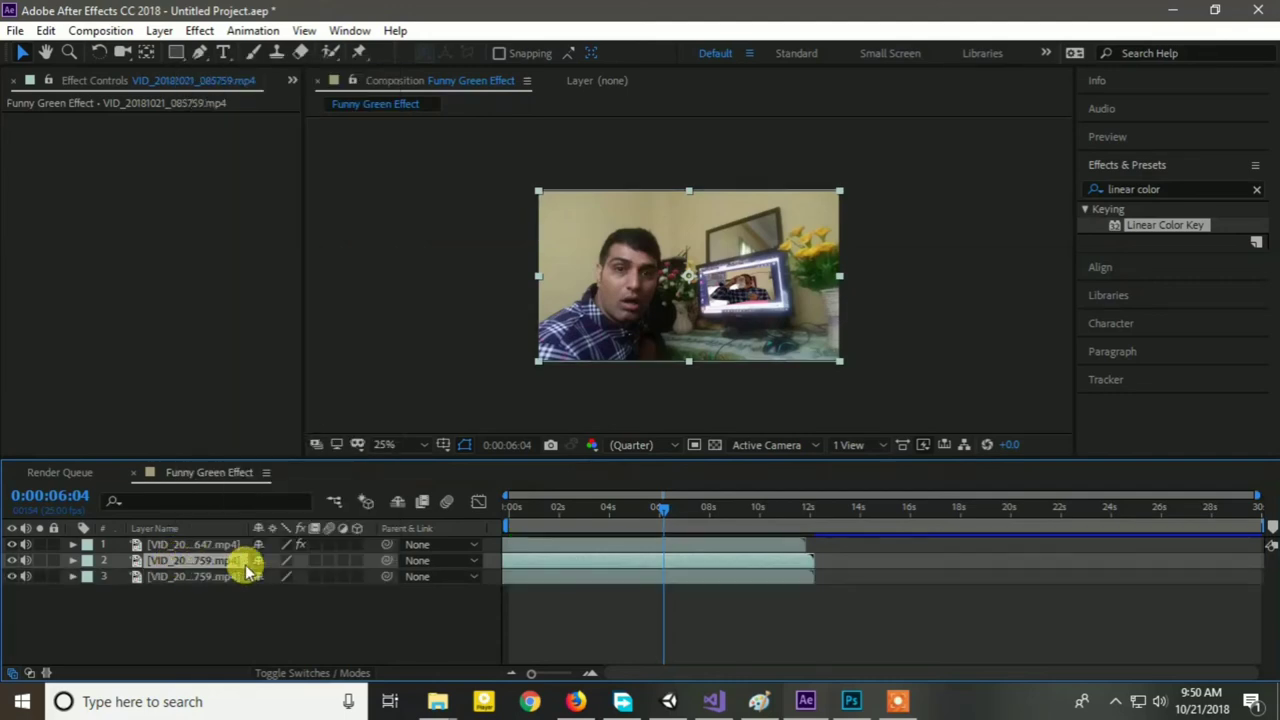
# Step: Apply Freeze Frame to the lower copy of the background video at 0:00:06:04
pyautogui.rightClick(707, 573)
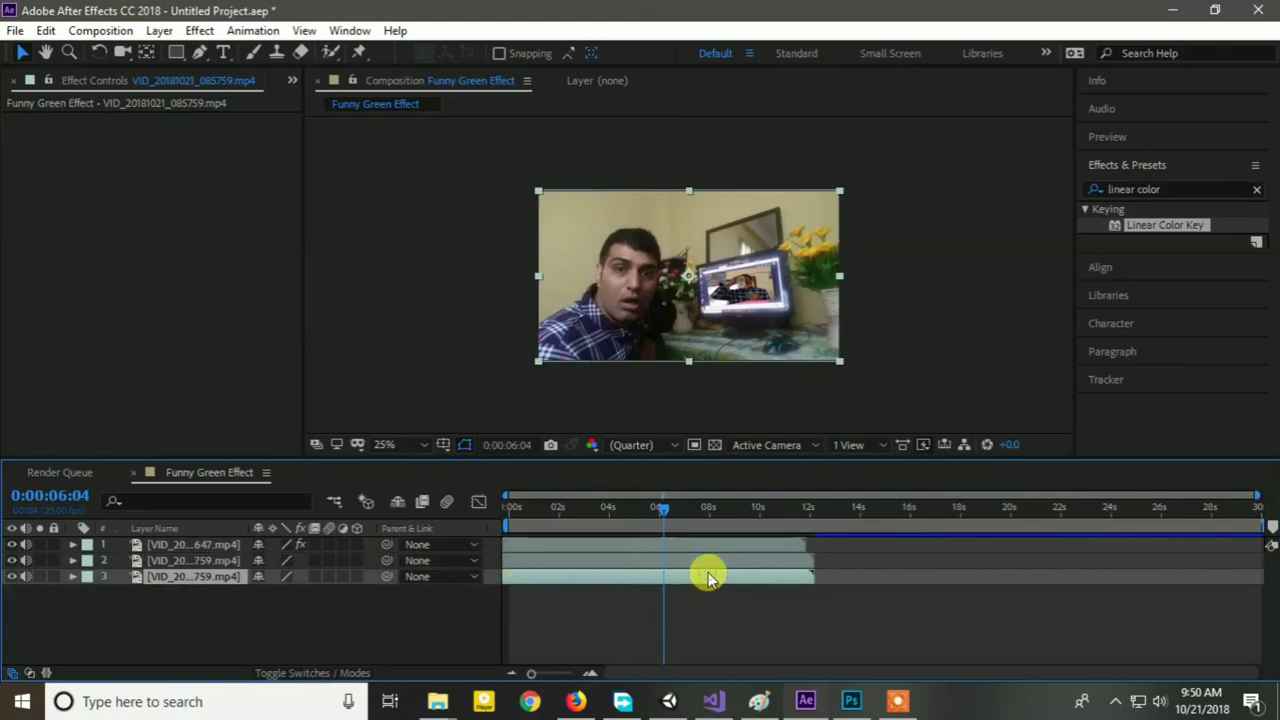
pyautogui.moveTo(790, 182)
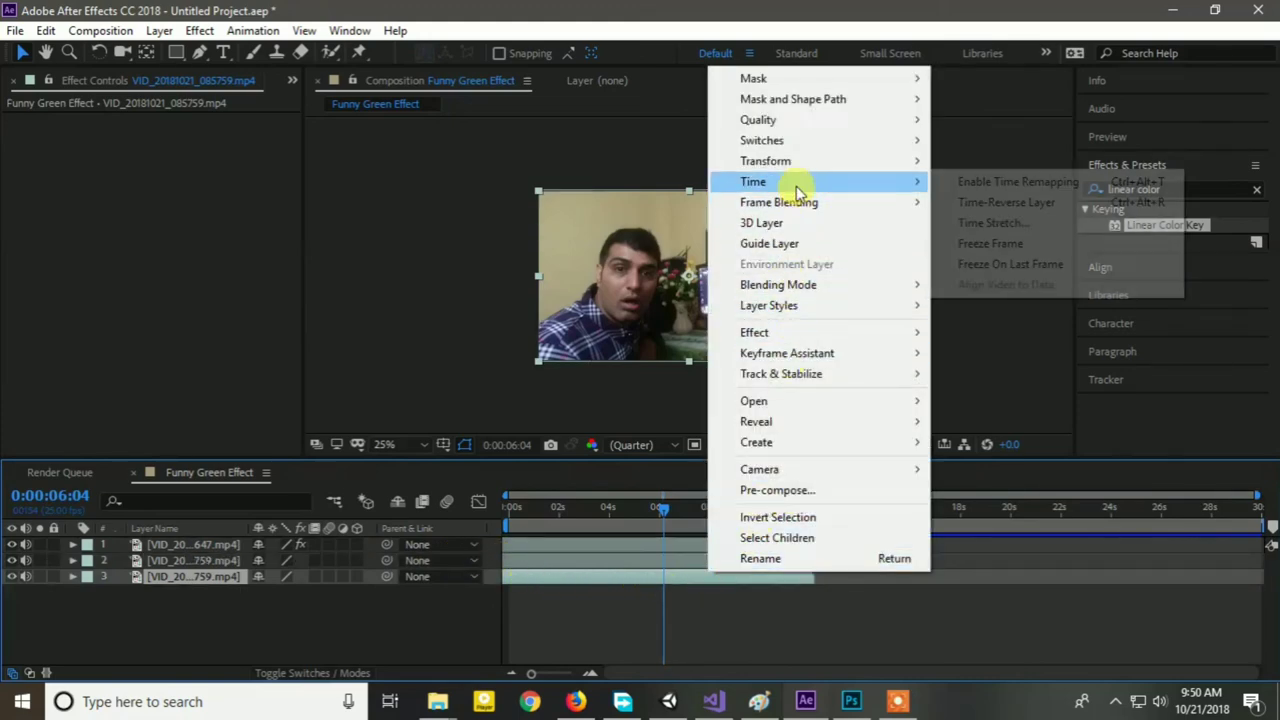
pyautogui.click(1001, 246)
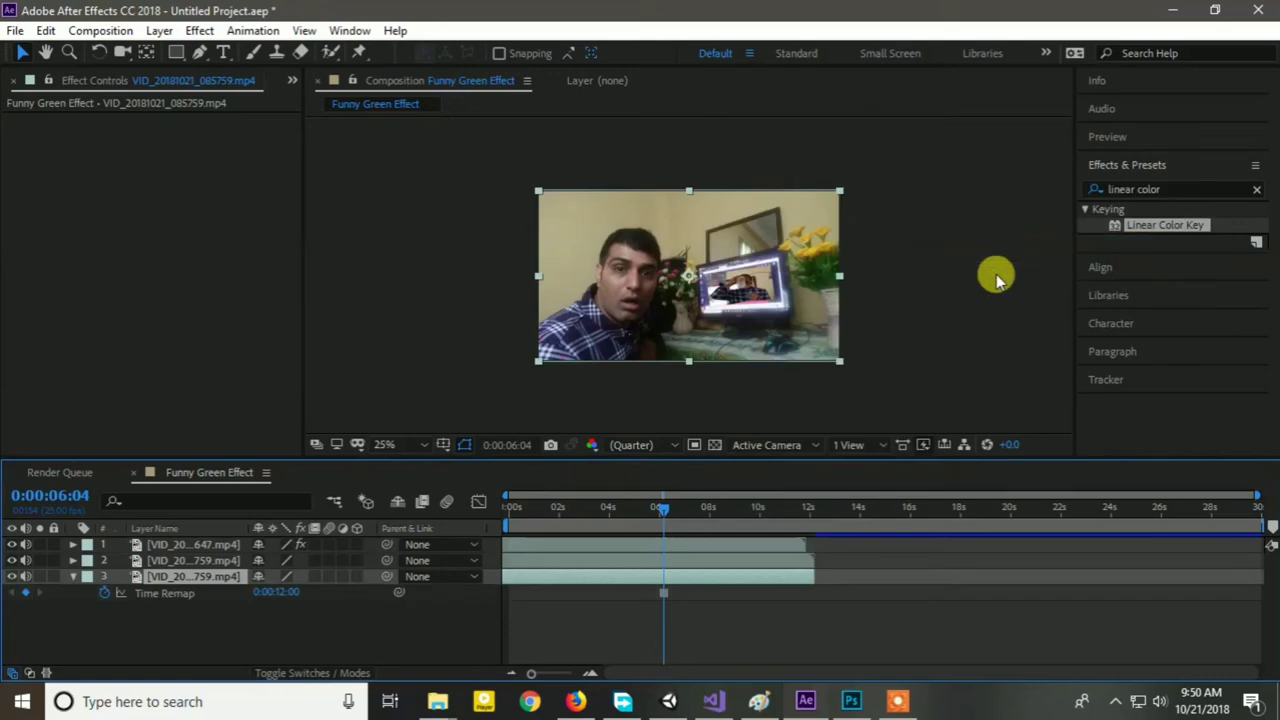
# Step: Trim the upper background video copy to end at 0:00:06:04 and preview the composite from 0:00:00:17
pyautogui.click(788, 560)
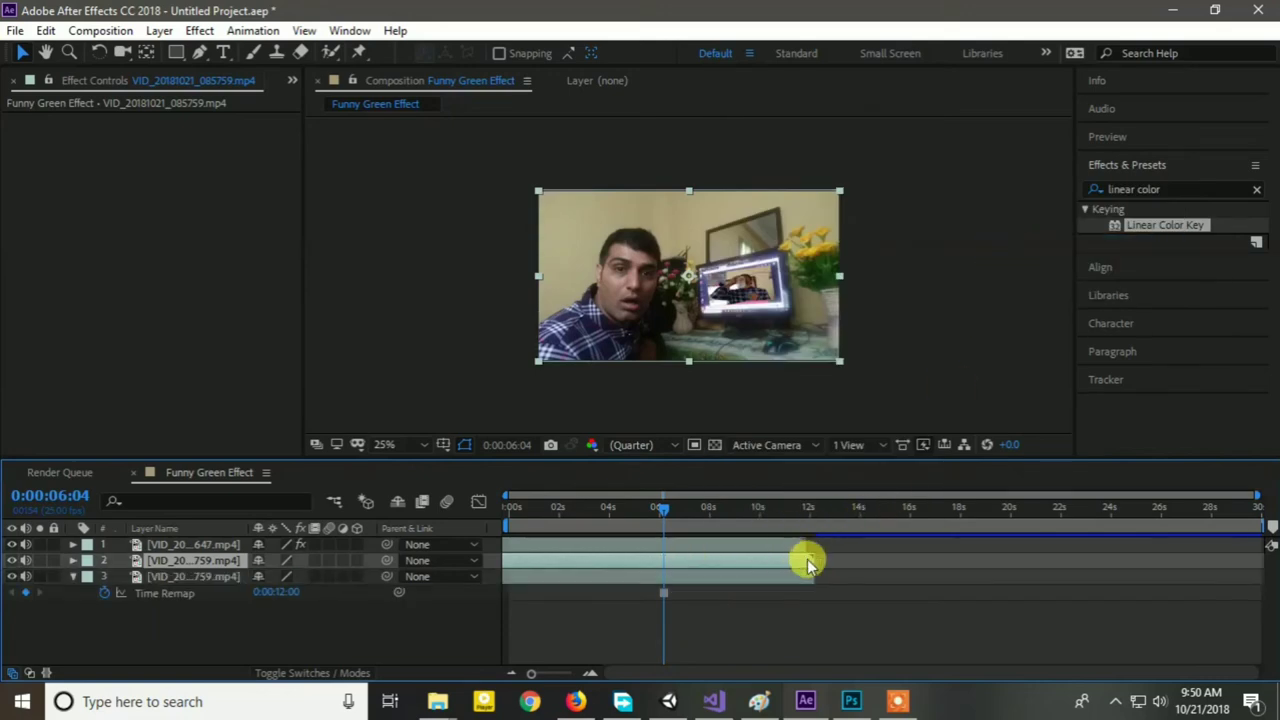
pyautogui.moveTo(810, 559); pyautogui.dragTo(665, 565)
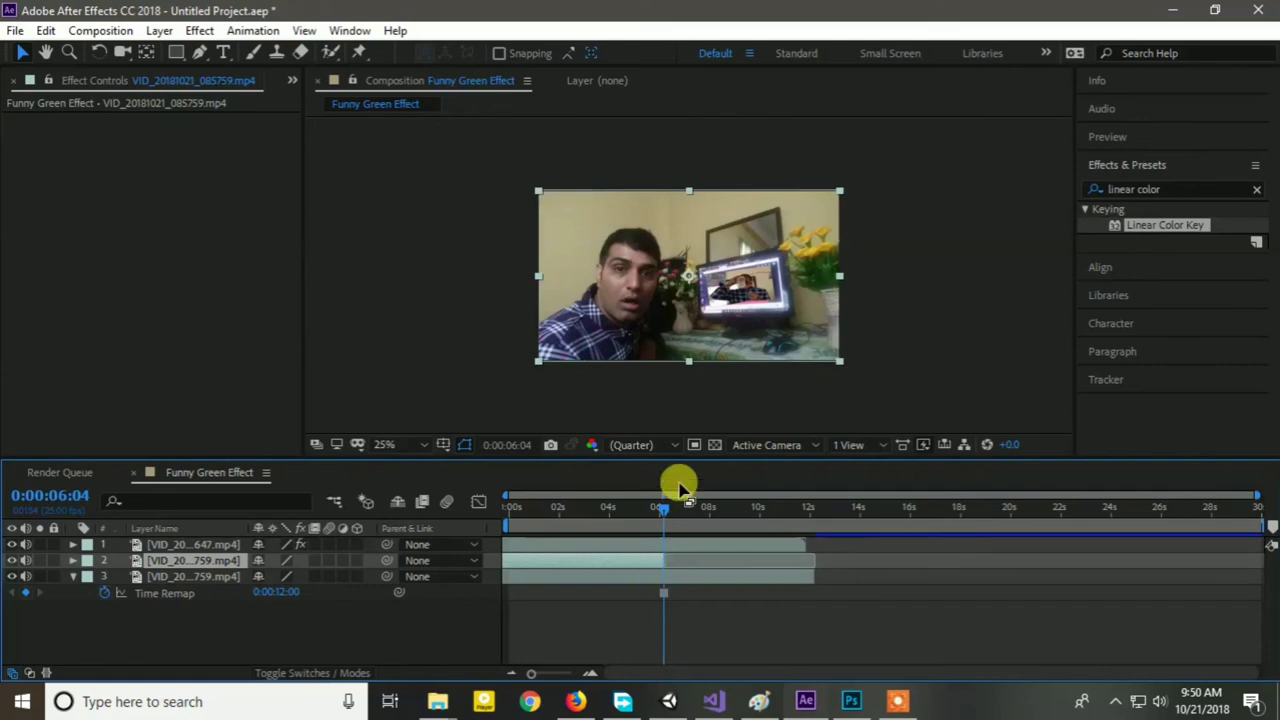
pyautogui.moveTo(666, 512); pyautogui.dragTo(527, 556)
pyautogui.press('space')
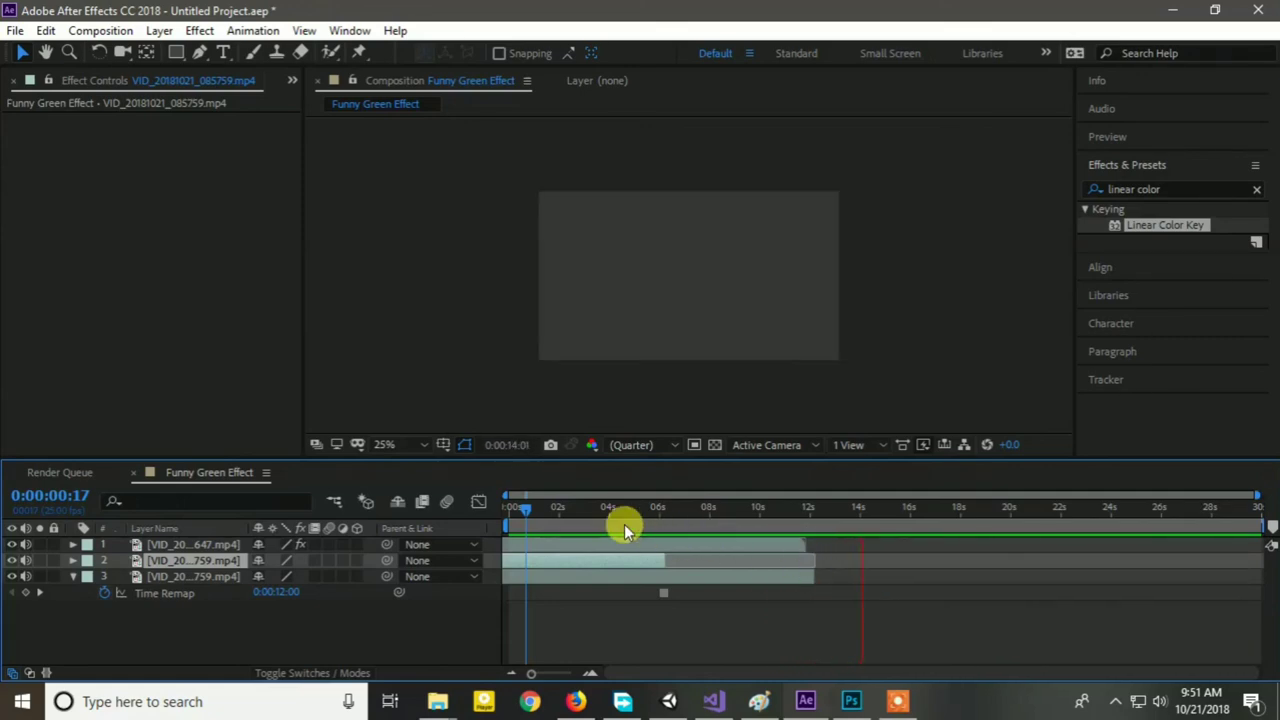
pyautogui.press('space')
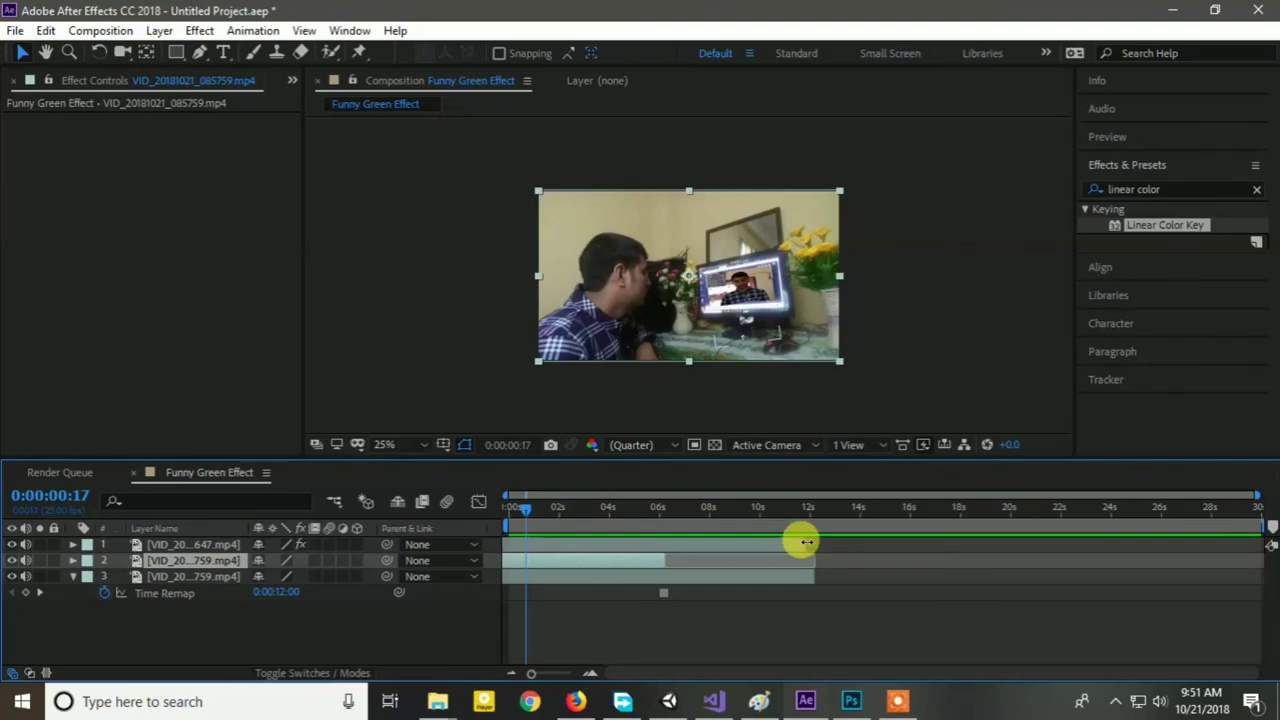
# Step: Trim the green-cloth layer, the frozen background layer and the work area to end at about 10.5 s
pyautogui.click(803, 541)
pyautogui.moveTo(803, 541); pyautogui.dragTo(771, 578)
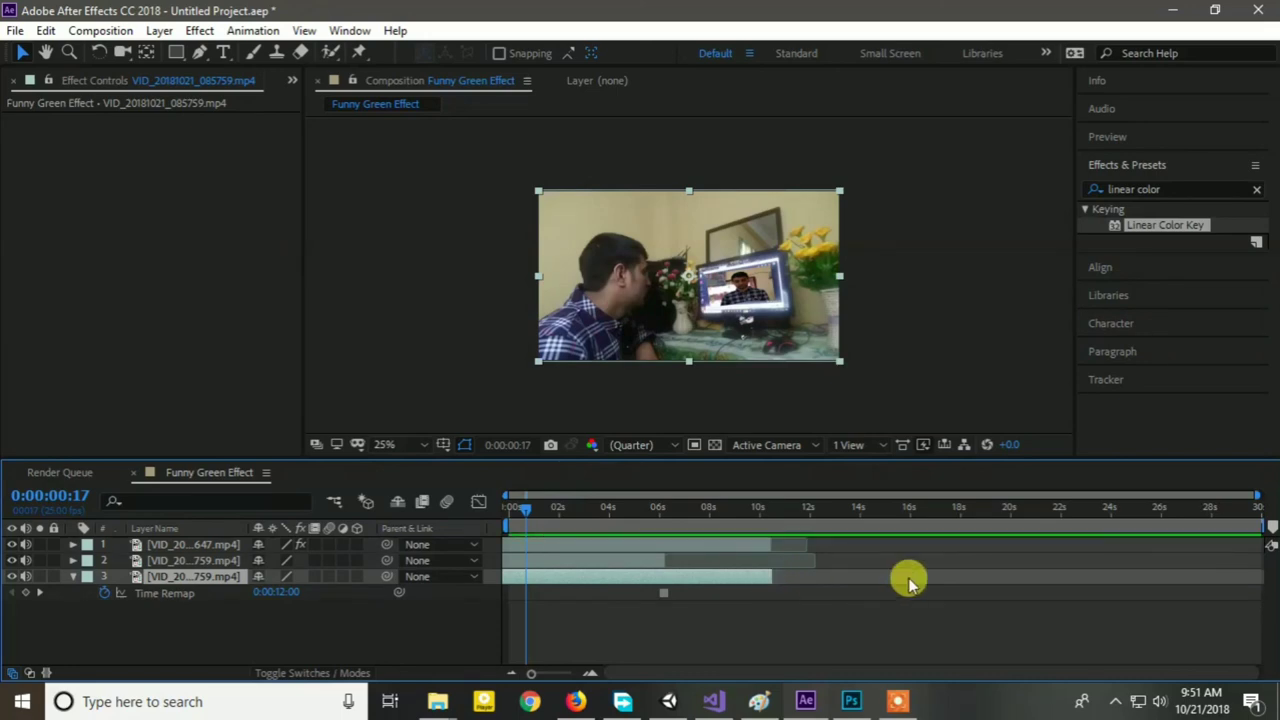
pyautogui.moveTo(1262, 530); pyautogui.dragTo(778, 603)
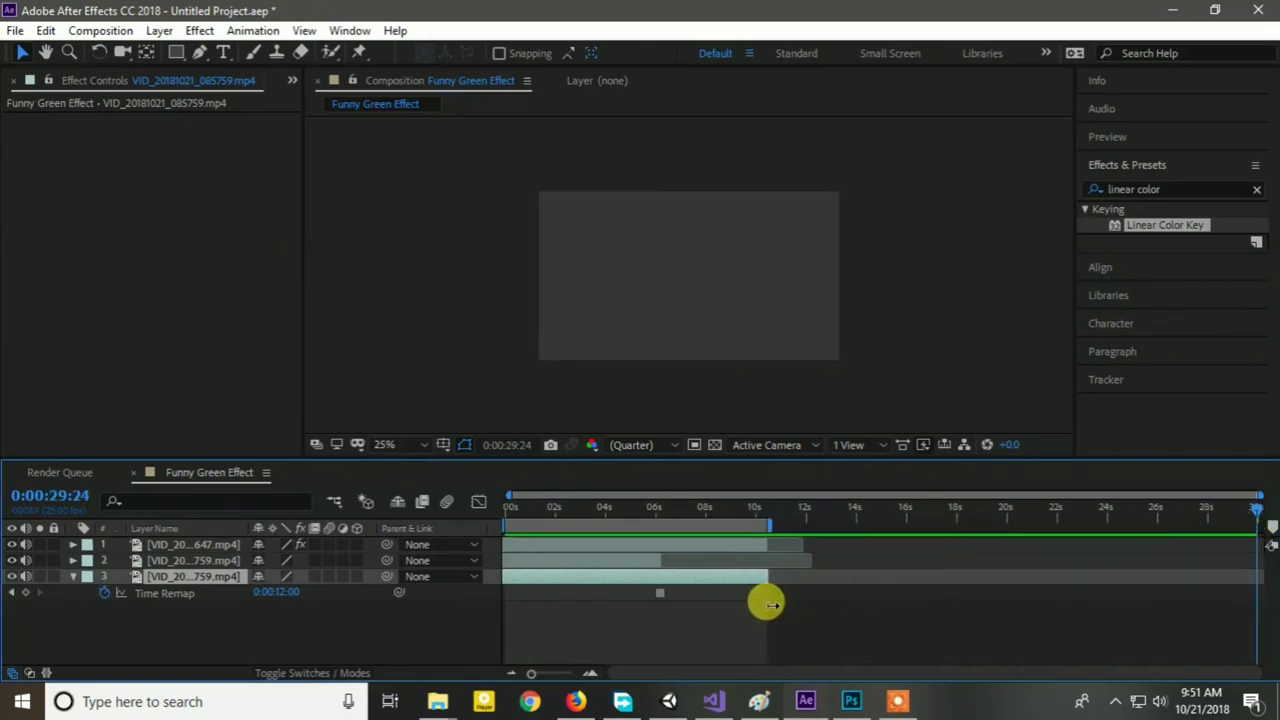
# Step: Preview the shortened work area from the start and stop playback at 0:00:05:10
pyautogui.click(636, 672)
pyautogui.press('space')
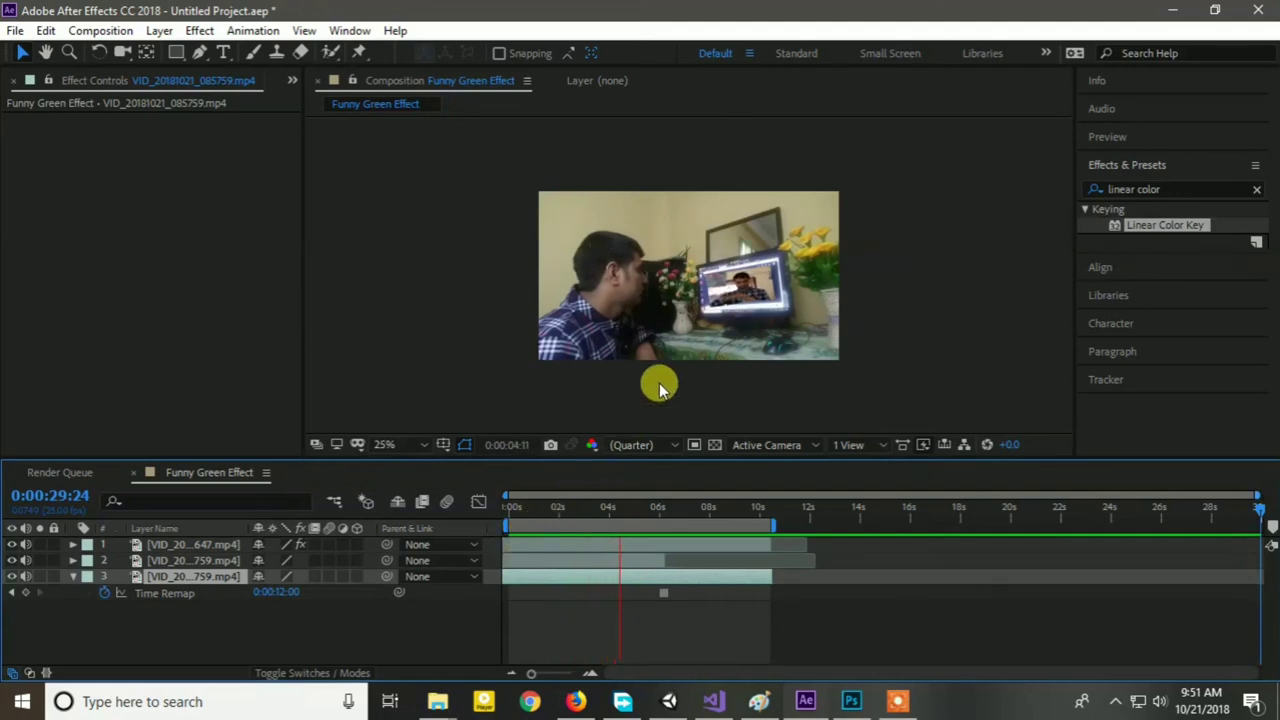
pyautogui.press('space')
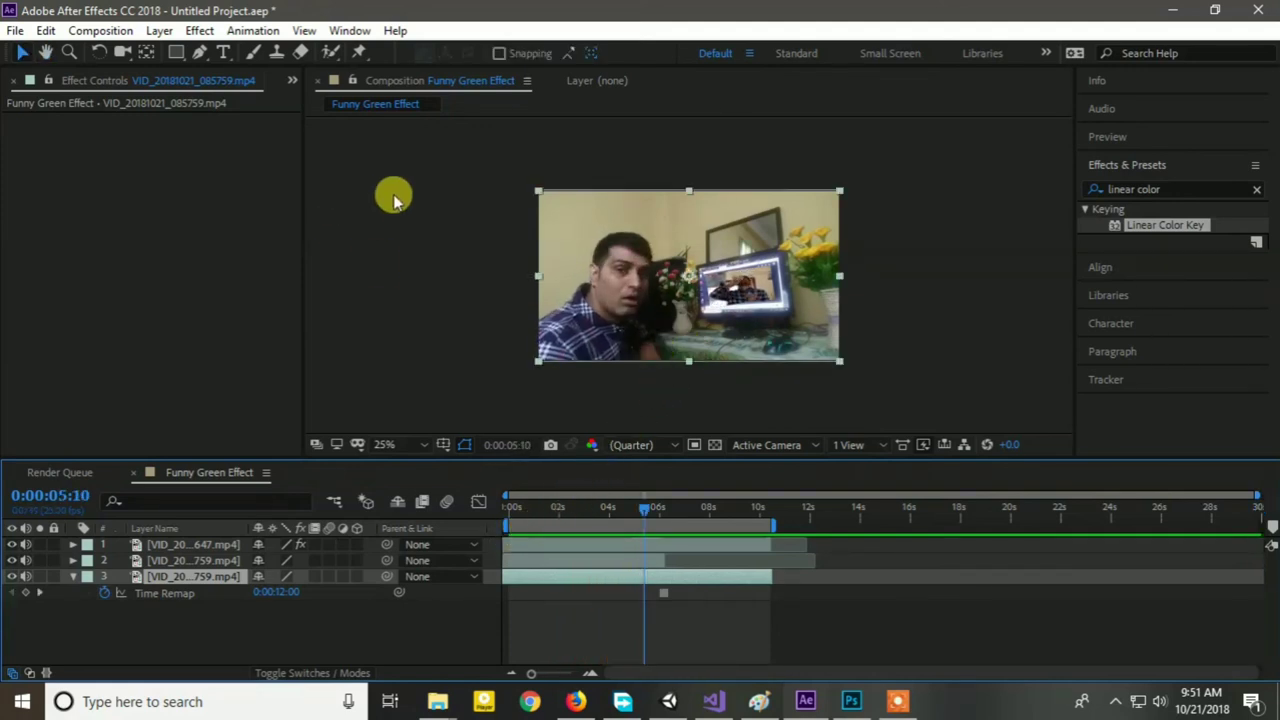